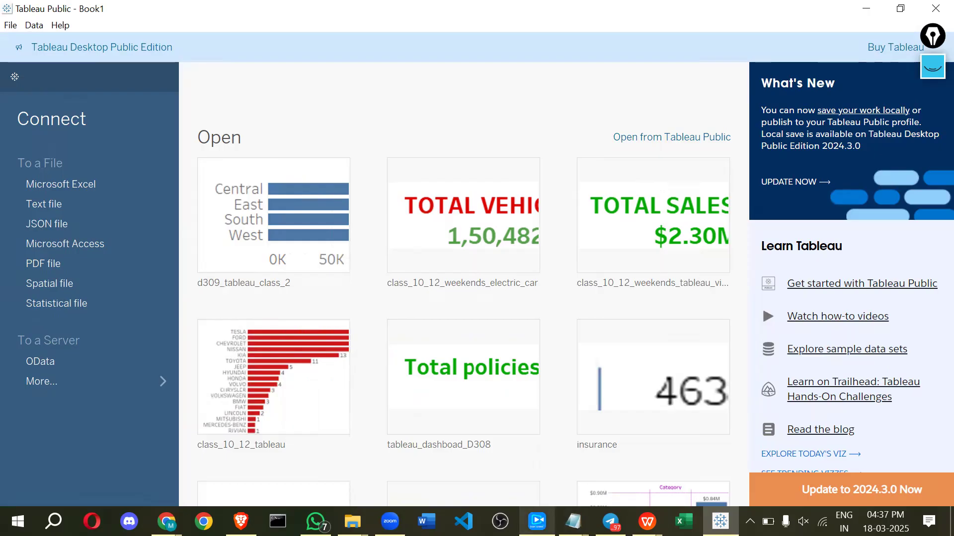
- Switch to the Chrome browser, close the microsoft quantum chip image search, and bring back the phys.org article on LHC atoms
mouse_move(166, 521)
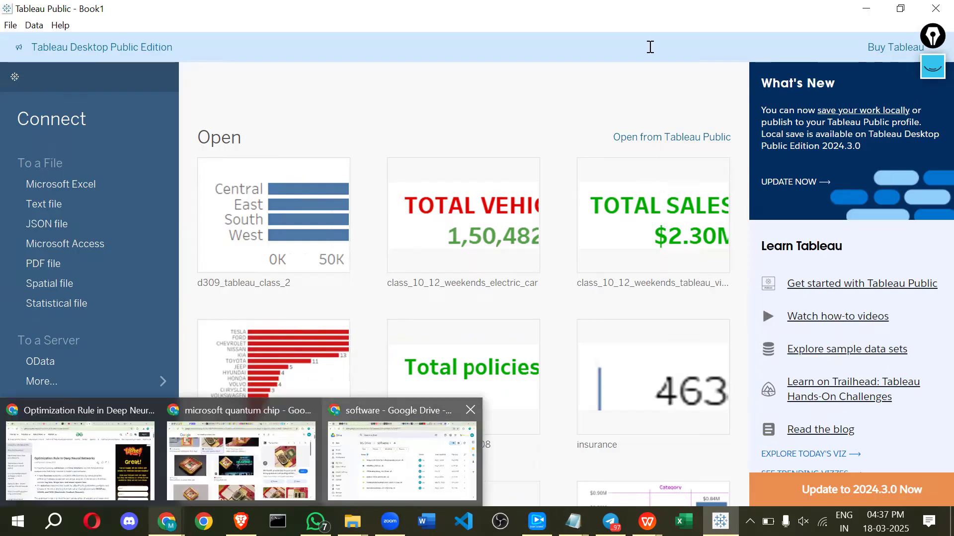
left_click(403, 462)
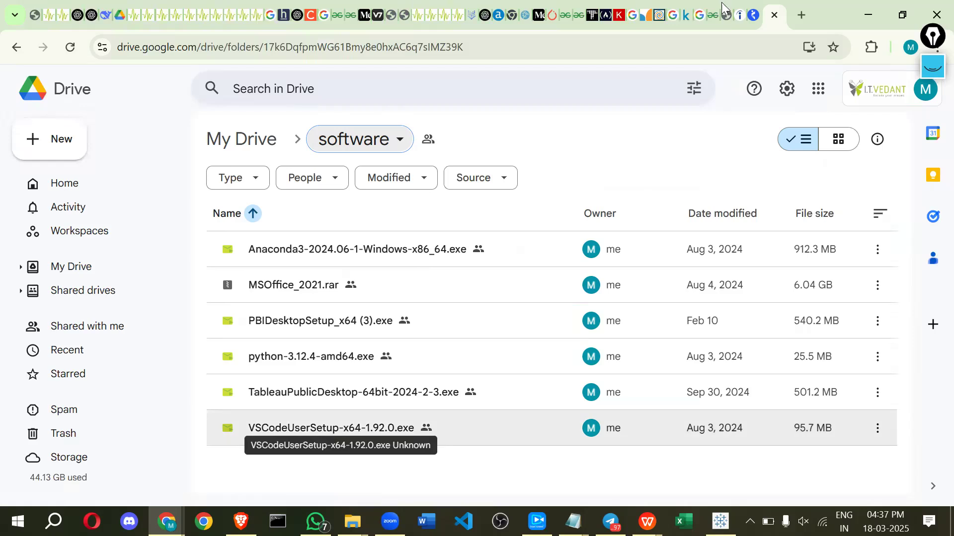
left_click(774, 16)
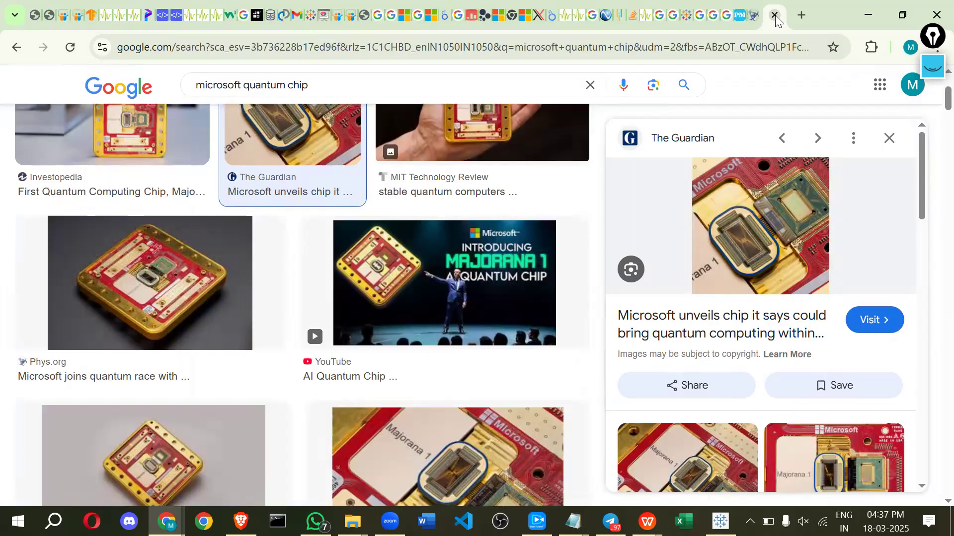
left_click(775, 16)
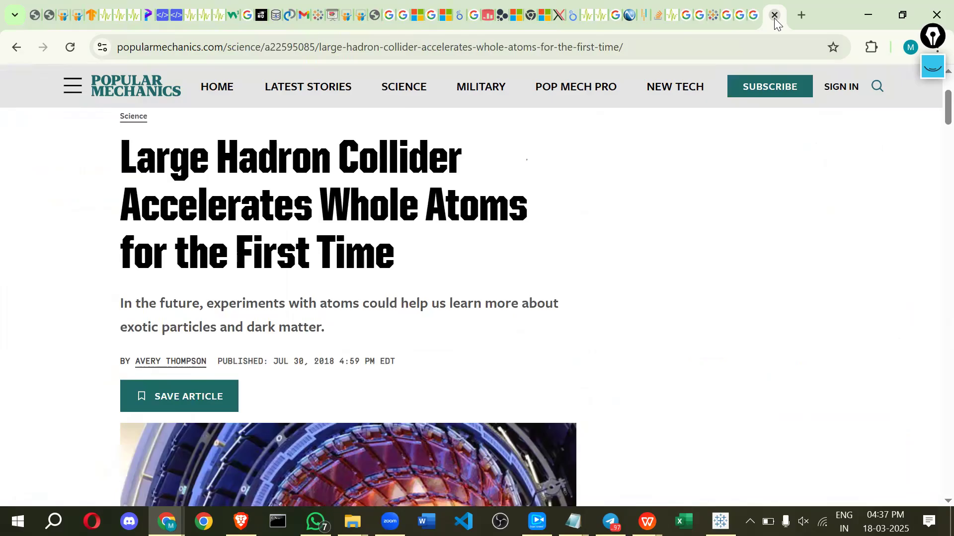
key("ctrl+w")
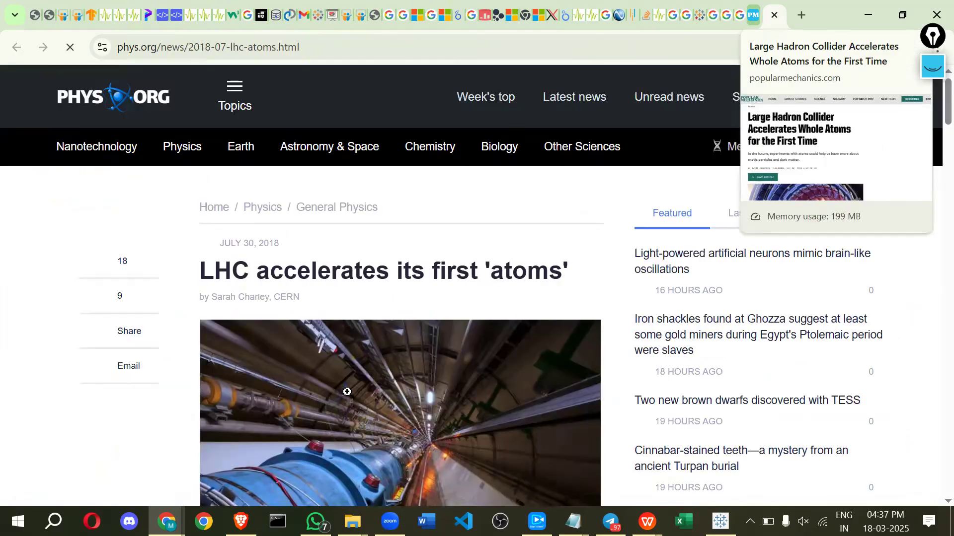
- Read through the phys.org article "LHC accelerates its first 'atoms'", including the sections on the test runs and the gamma-ray factory
scroll(183, 361, "down", 3)
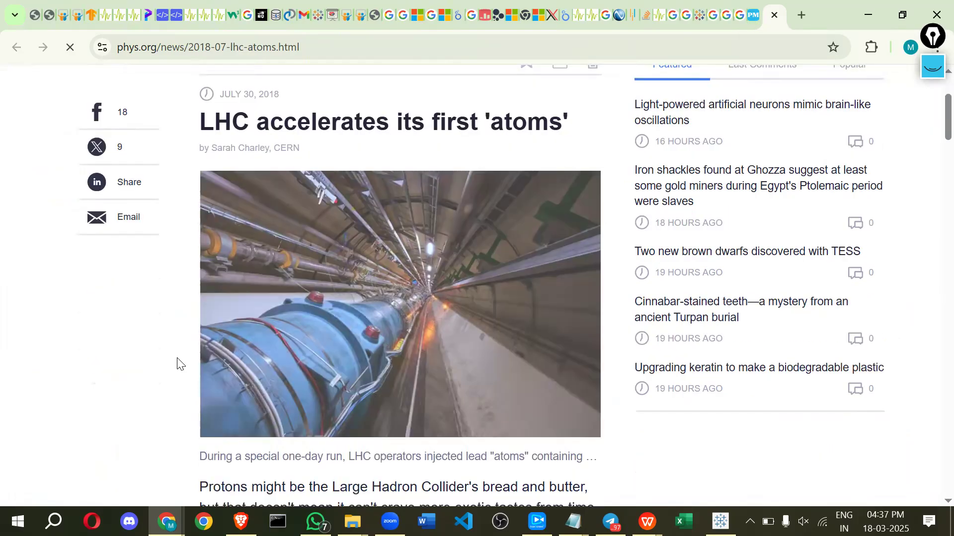
scroll(180, 364, "down", 4)
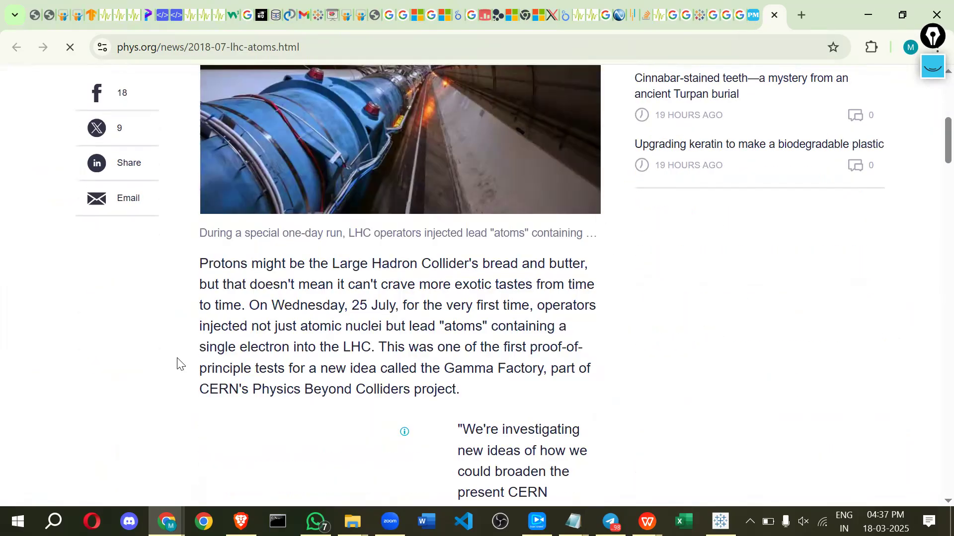
scroll(180, 364, "down", 1)
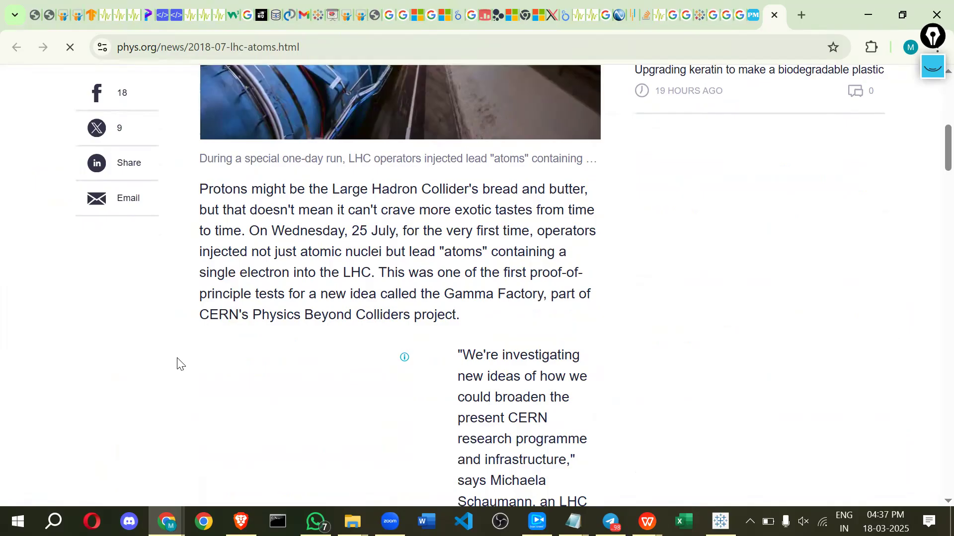
scroll(181, 364, "down", 7)
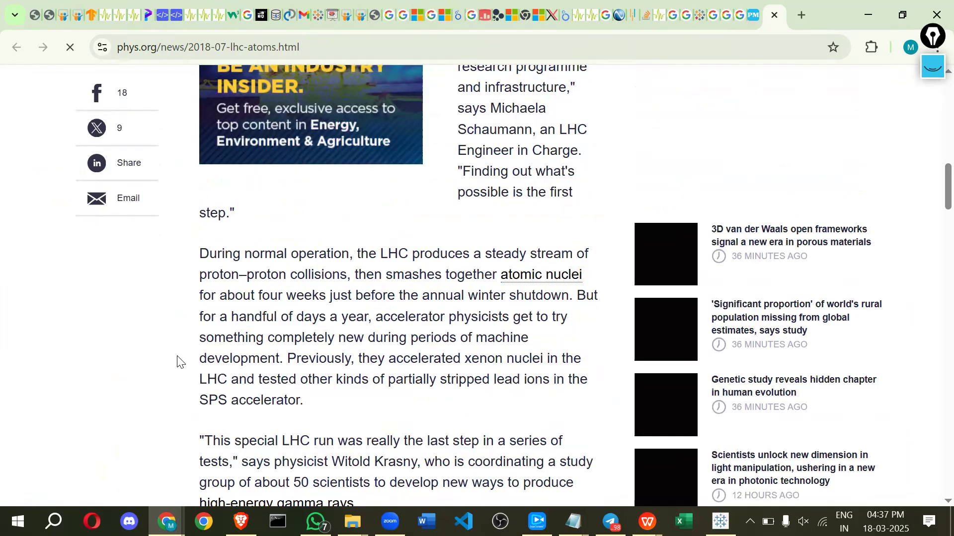
scroll(177, 362, "down", 1)
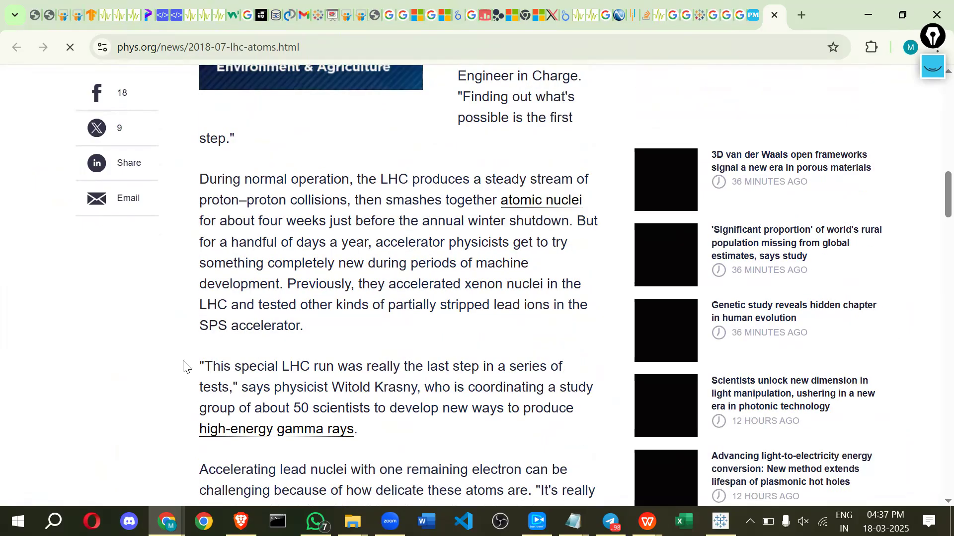
scroll(183, 366, "down", 5)
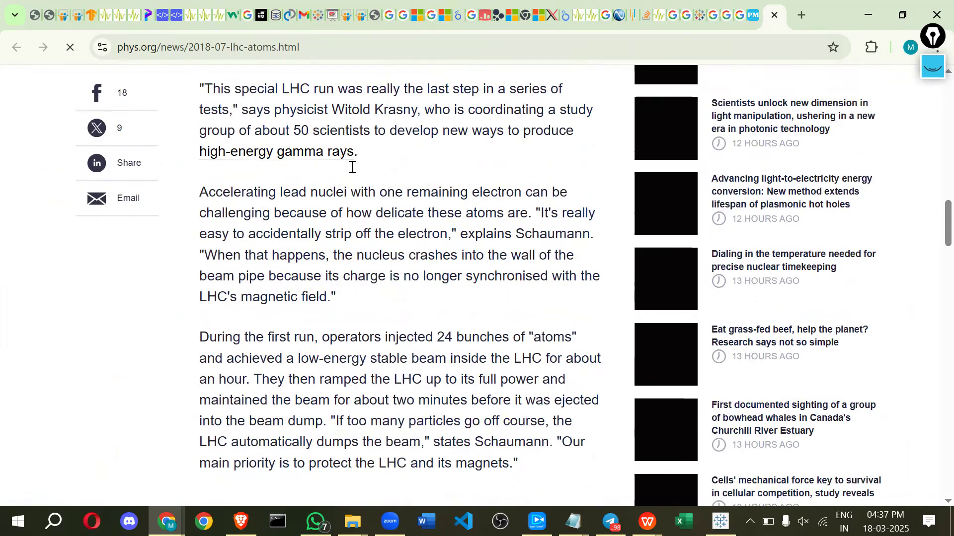
scroll(366, 211, "down", 6)
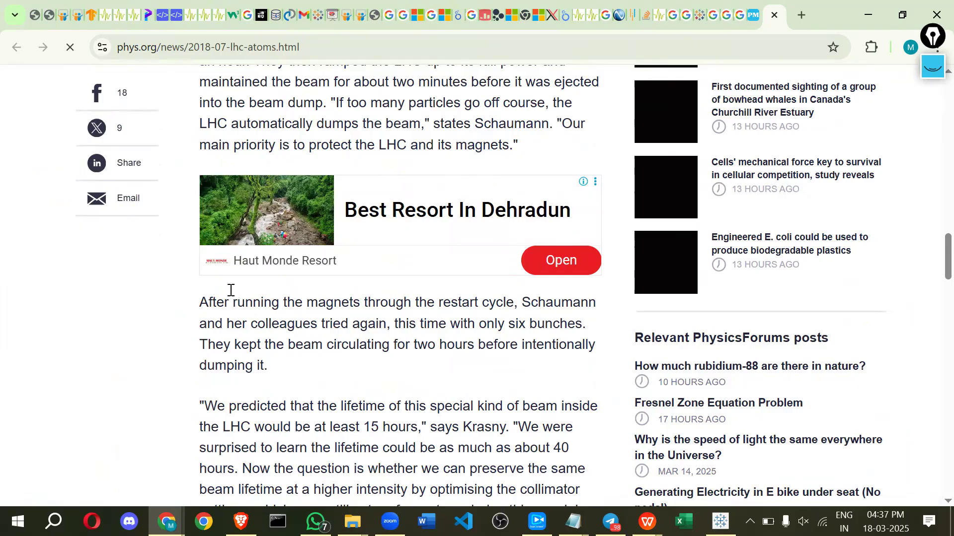
scroll(231, 296, "down", 2)
scroll(229, 304, "down", 1)
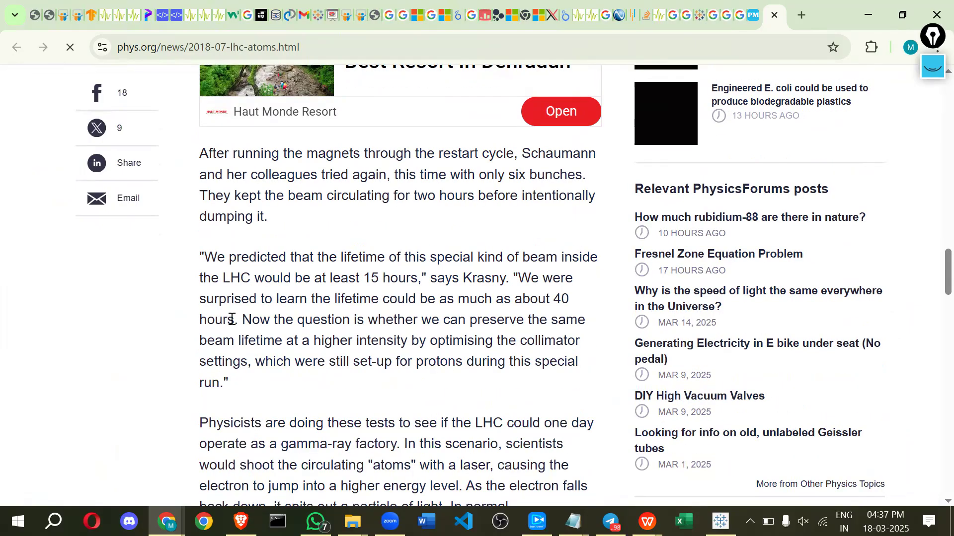
scroll(232, 318, "down", 3)
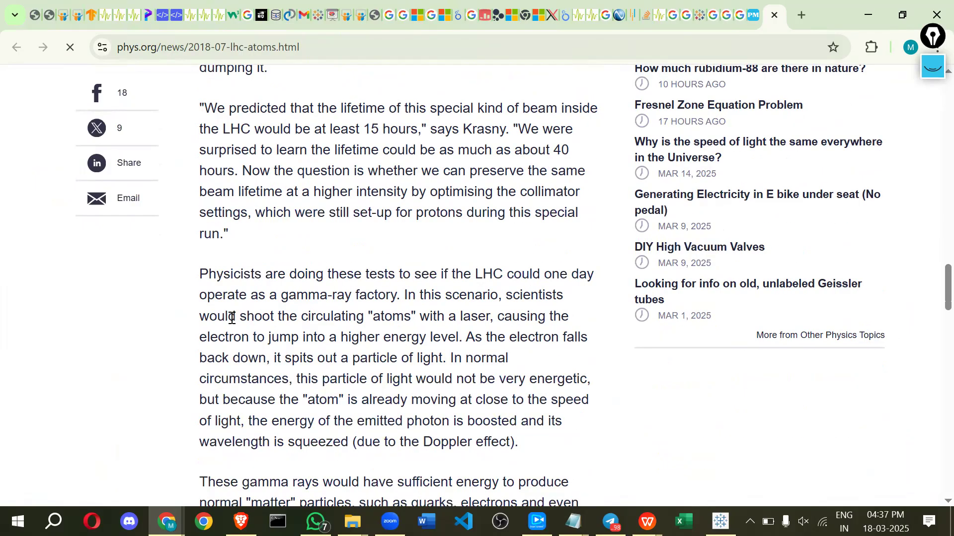
scroll(231, 318, "down", 5)
scroll(231, 320, "down", 5)
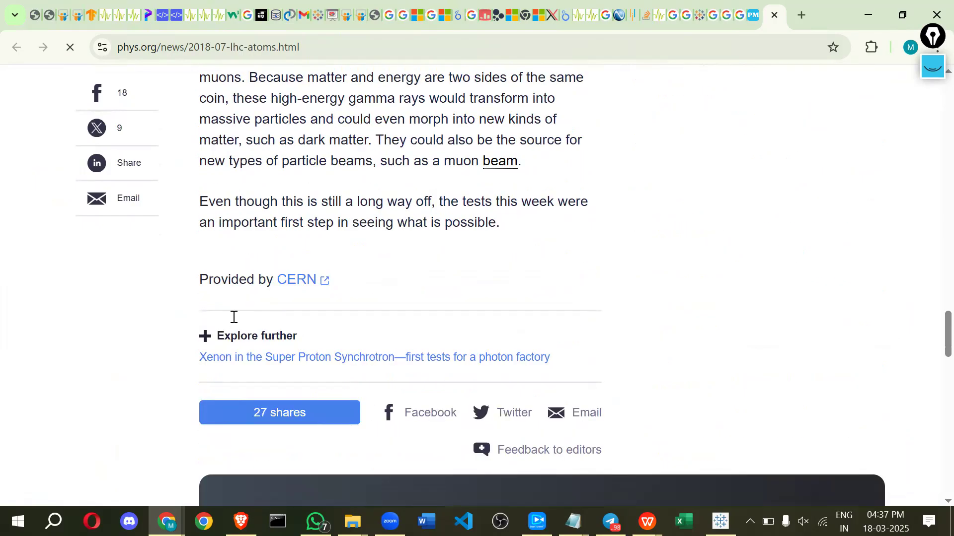
scroll(234, 318, "up", 9)
scroll(243, 325, "up", 10)
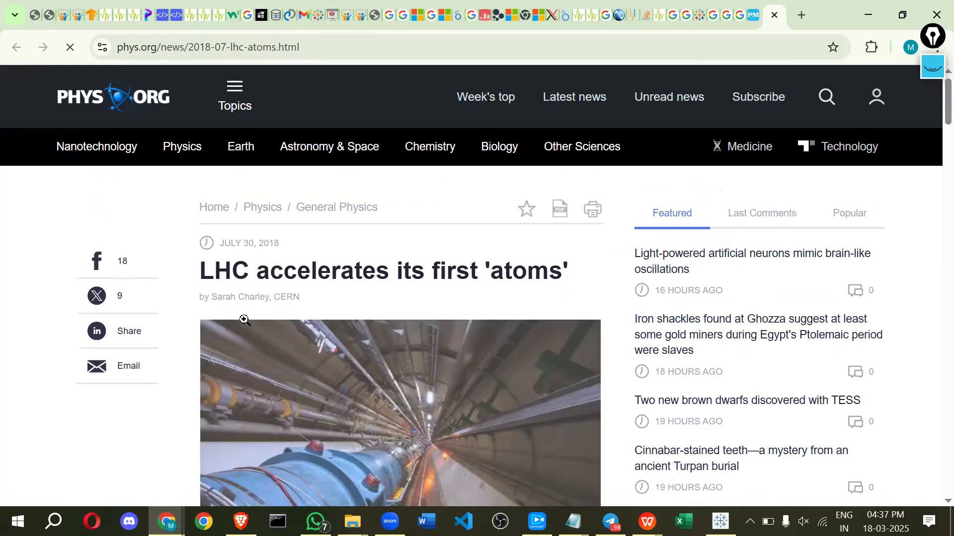
scroll(242, 323, "down", 6)
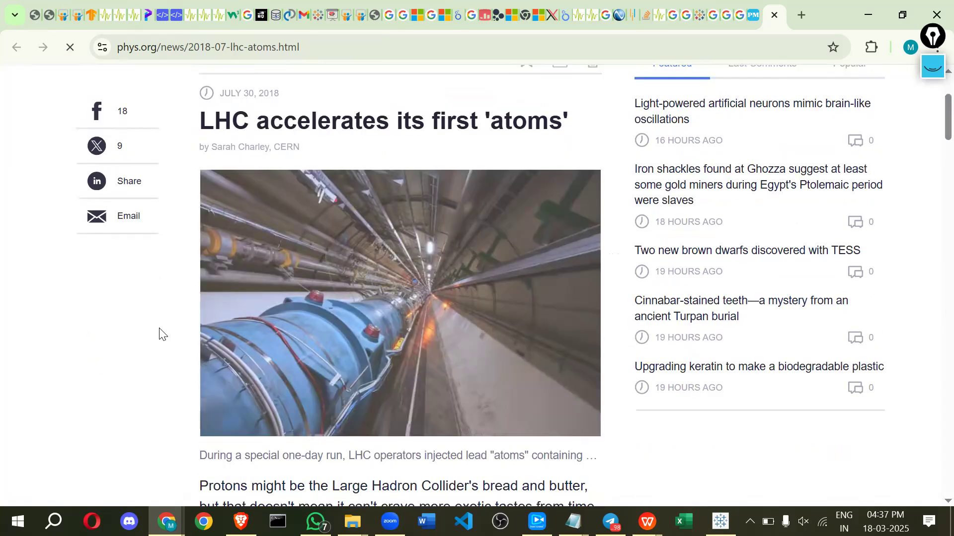
scroll(169, 322, "down", 1)
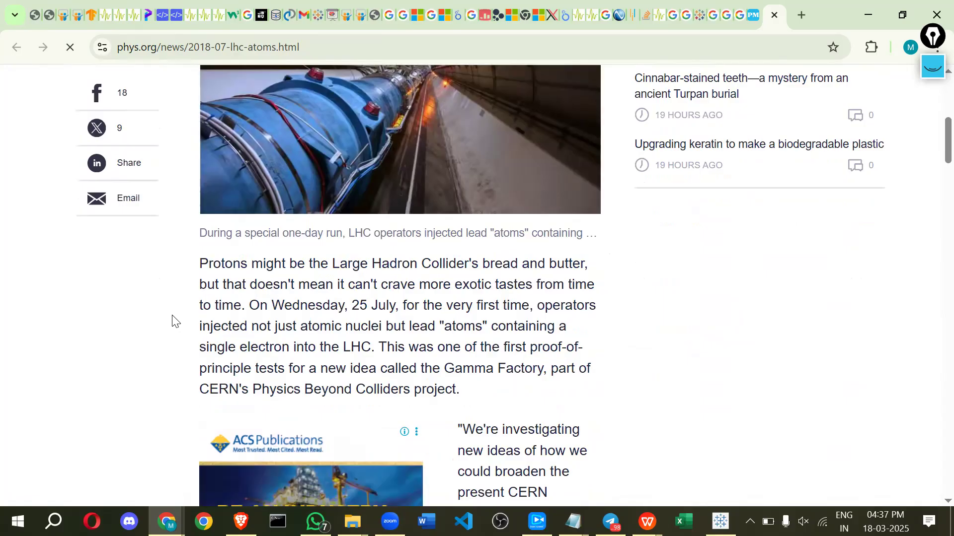
scroll(317, 366, "down", 1)
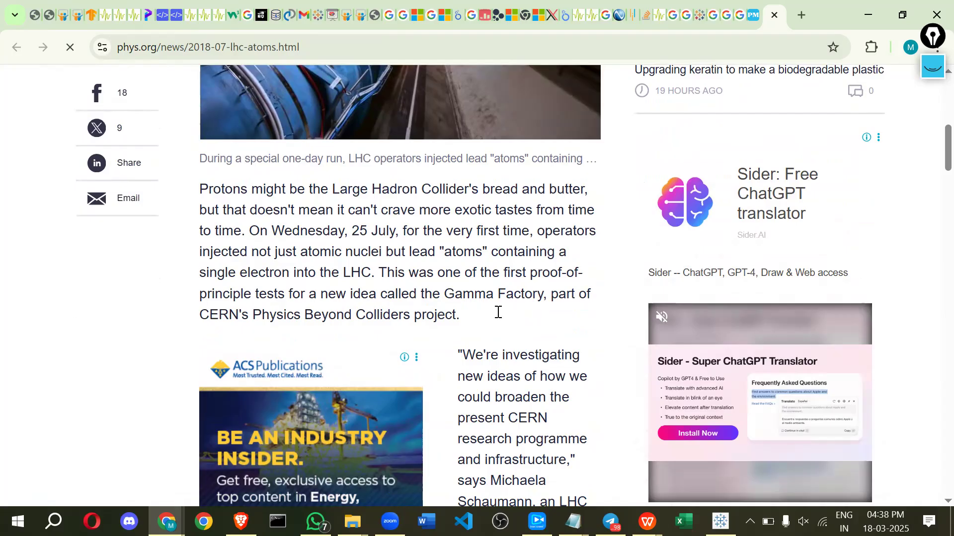
scroll(498, 312, "down", 4)
scroll(233, 318, "down", 4)
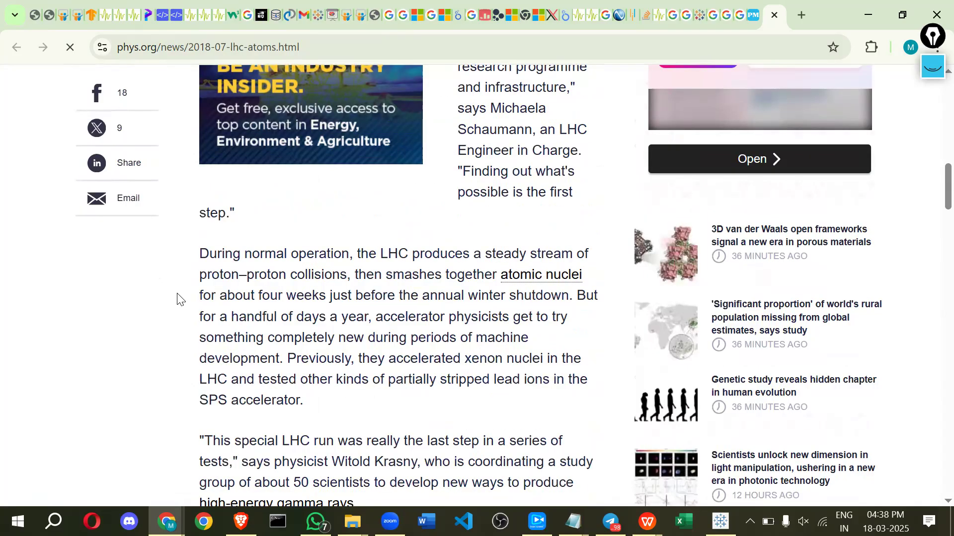
scroll(176, 299, "down", 3)
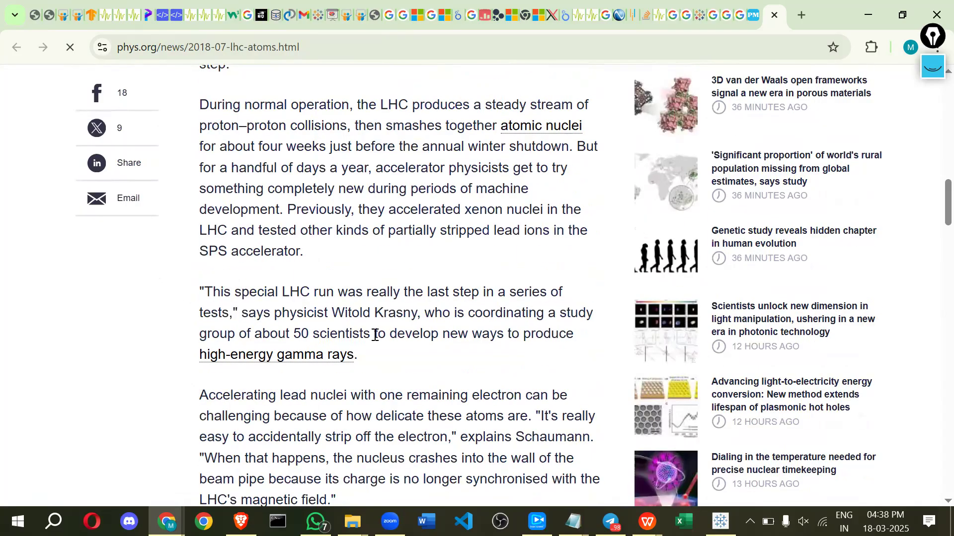
scroll(368, 412, "down", 2)
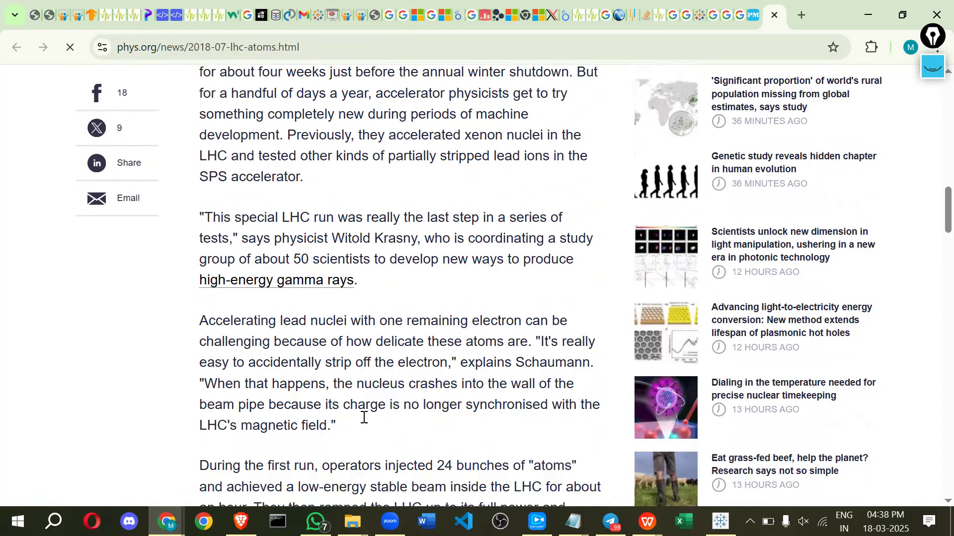
scroll(361, 418, "down", 2)
scroll(327, 424, "down", 2)
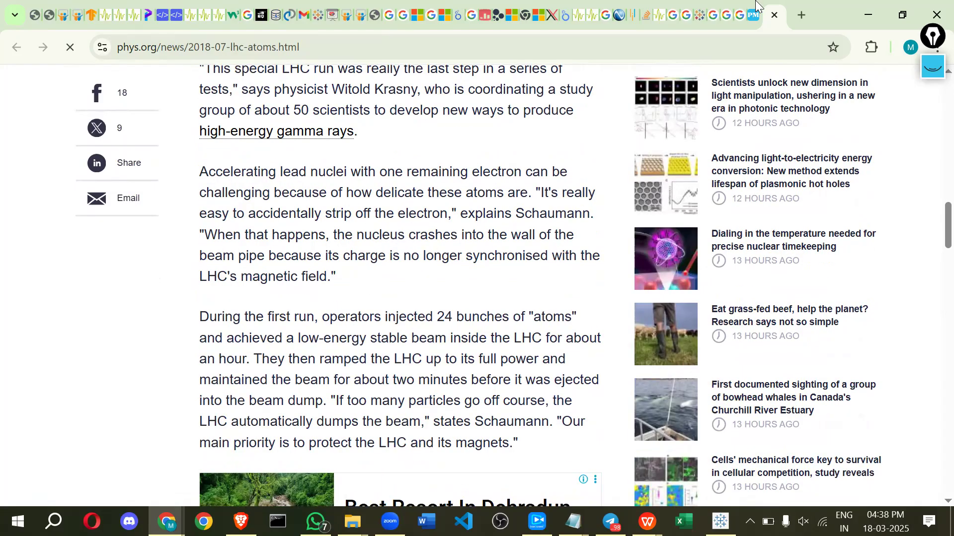
- Close the Popular Mechanics Large Hadron Collider article and the "experiment in atom collision" image search
left_click(756, 6)
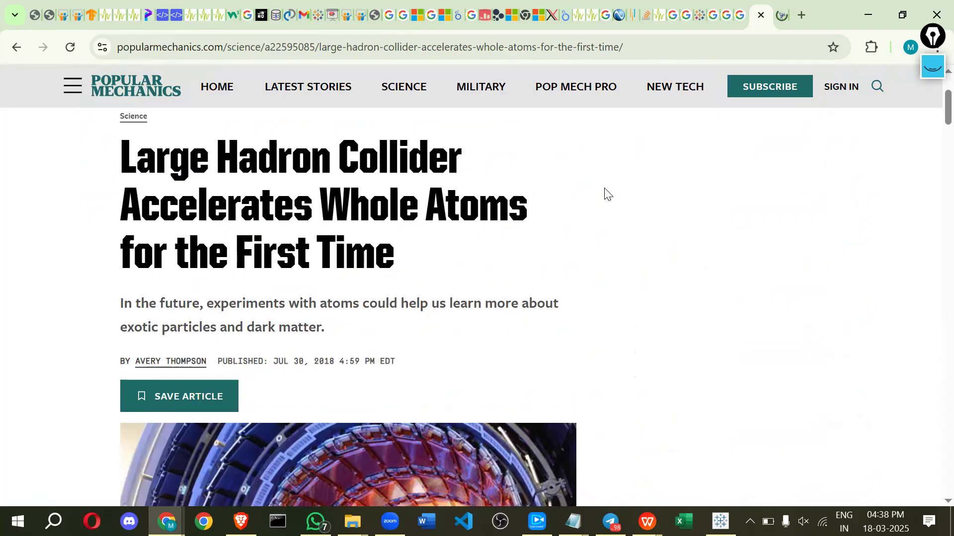
left_click(761, 15)
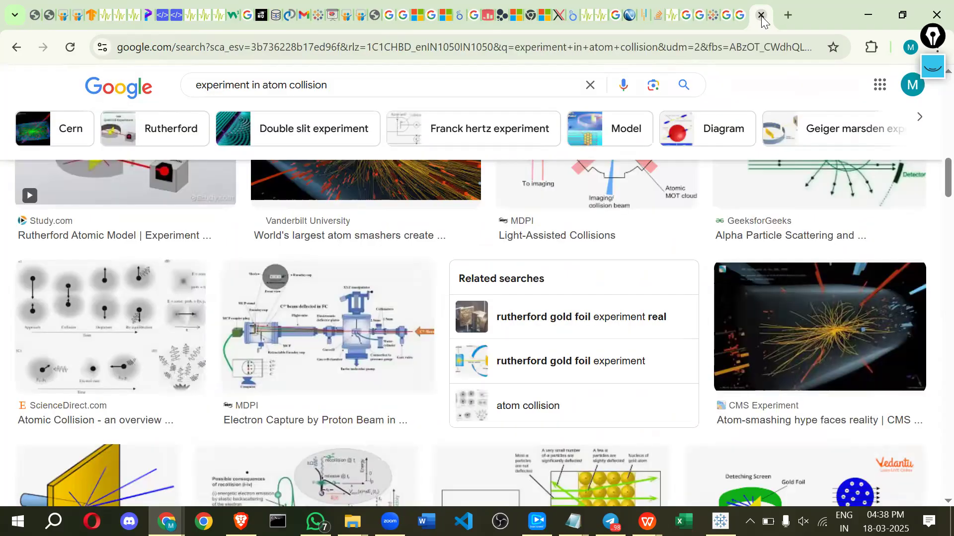
left_click(761, 15)
left_click(762, 16)
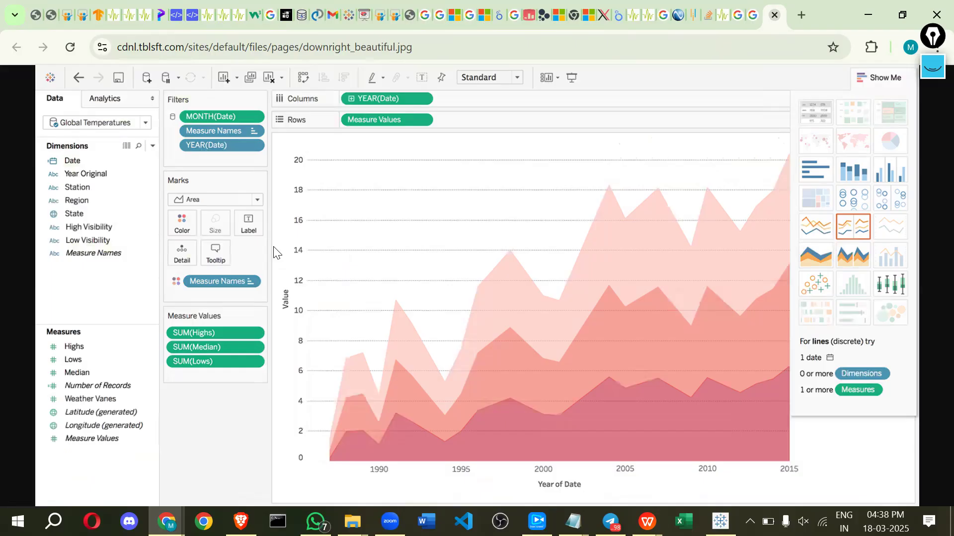
- Switch to Tableau Public, start a text file connection, and look in the class folder for a data file
key("alt+Tab")
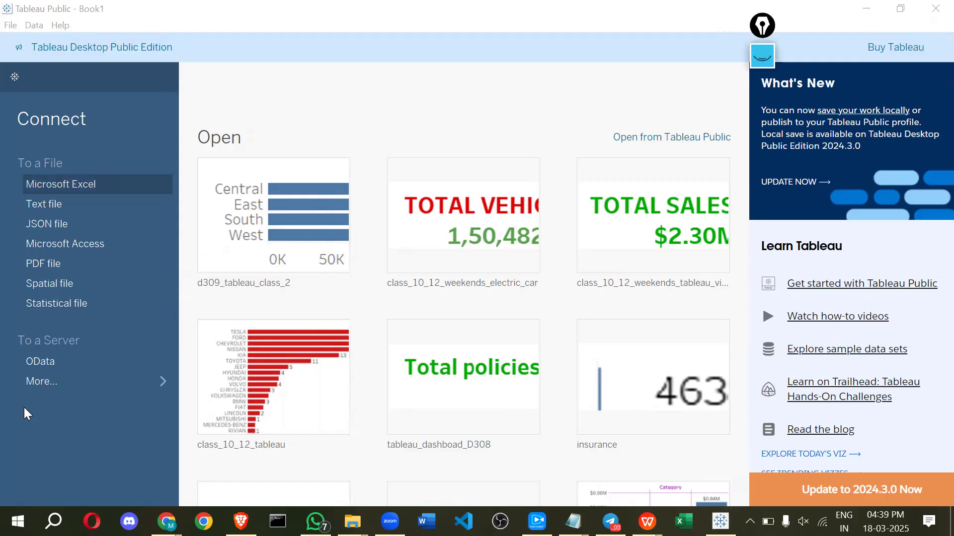
left_click(48, 376)
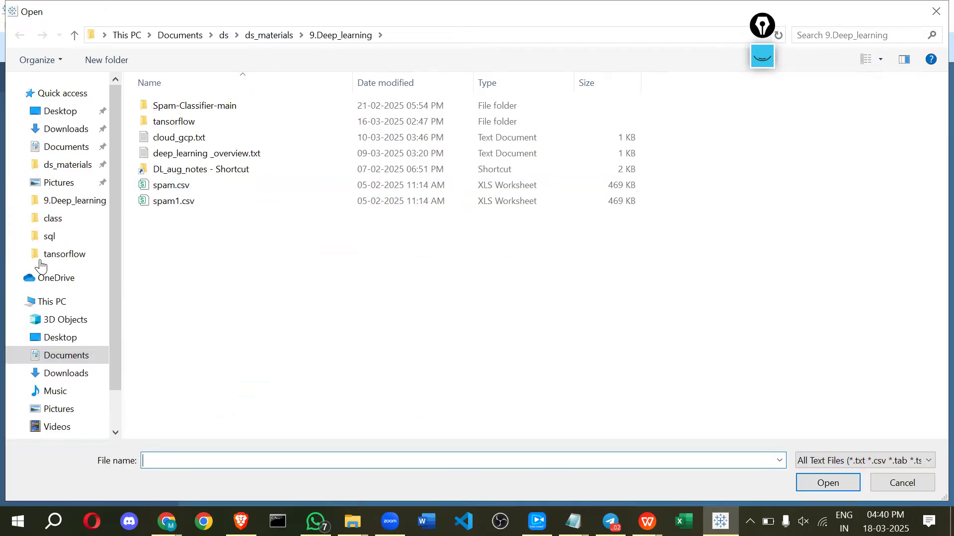
left_click(79, 213)
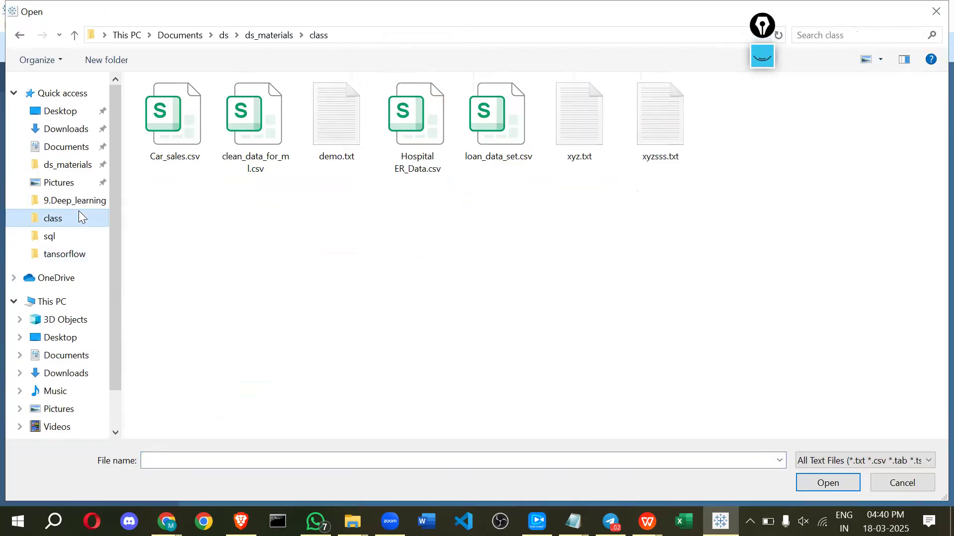
- Browse from the ds_materials folder into 4.tableau and open its class_practice data folder
left_click(259, 36)
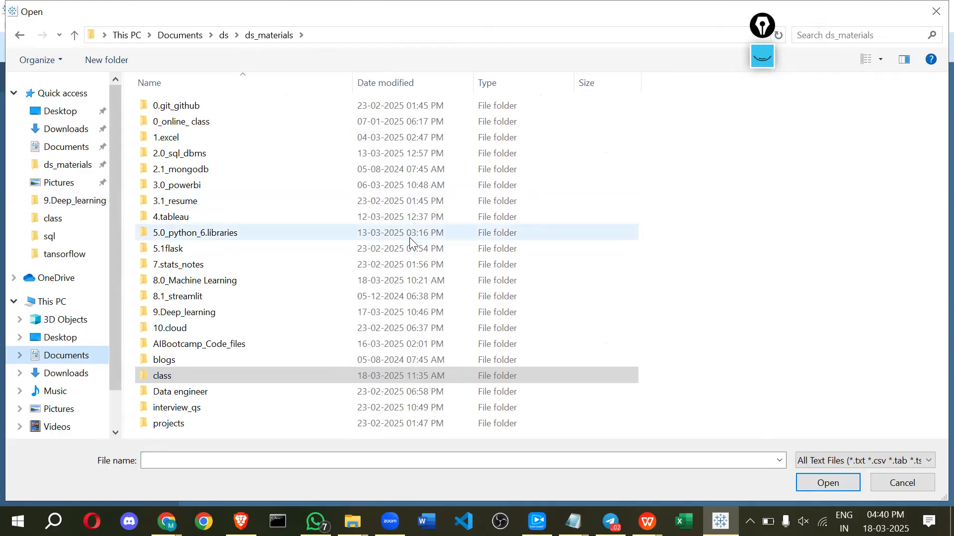
left_click(252, 214)
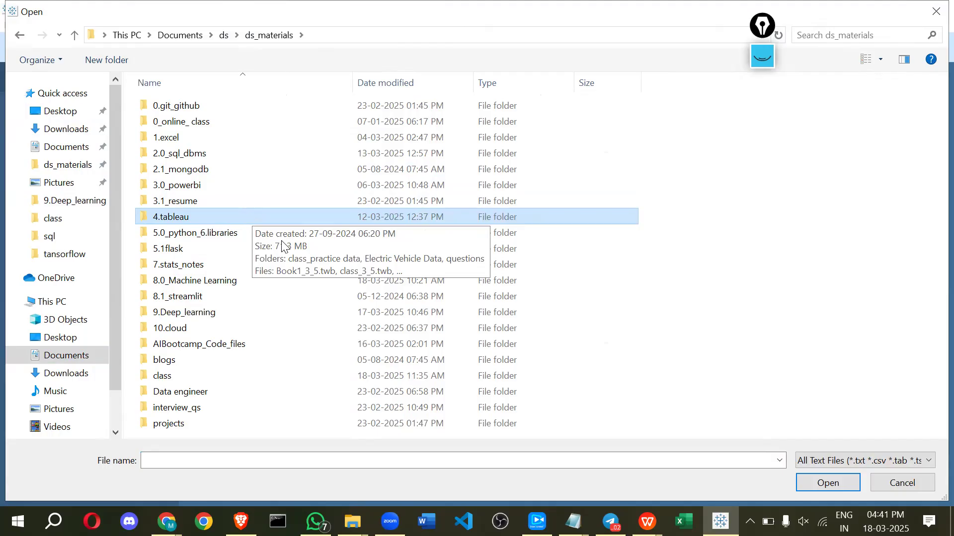
left_click(229, 317)
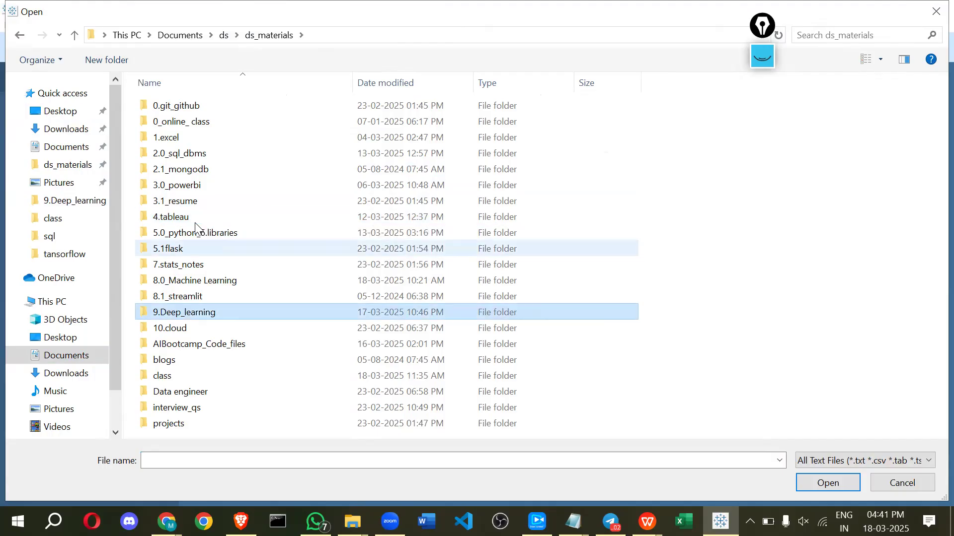
left_click(195, 223)
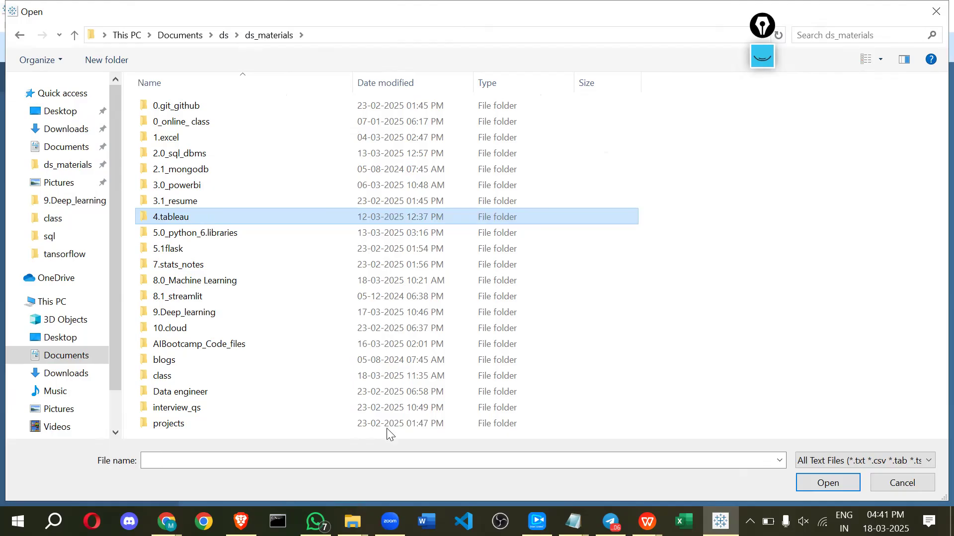
double_click(177, 216)
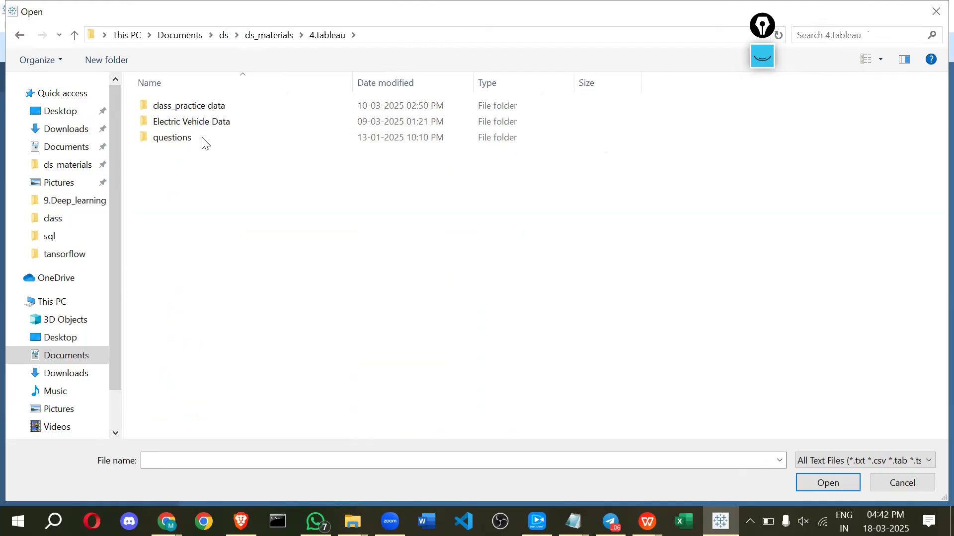
double_click(206, 107)
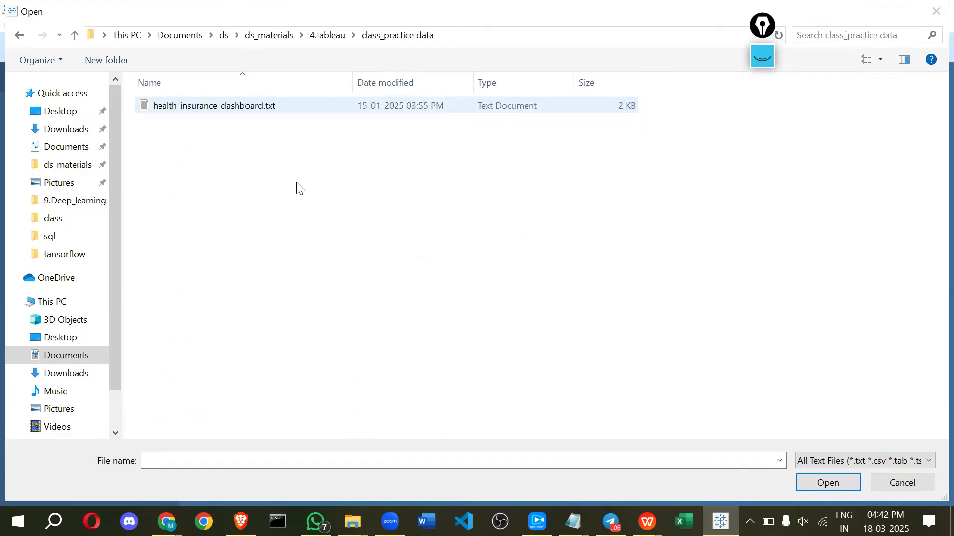
- Go back to ds_materials and look in the datasets folder of 3.0_powerbi for a data file
key("BackSpace")
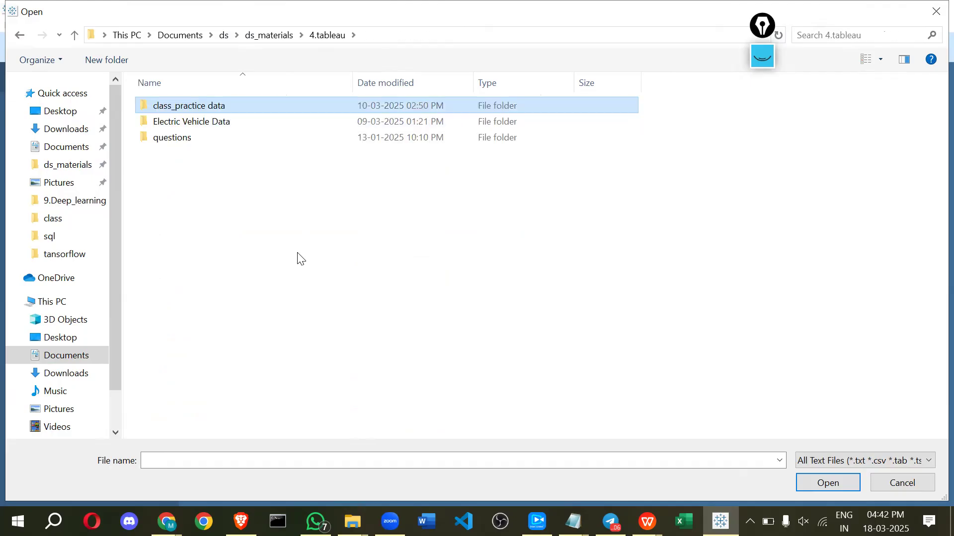
key("BackSpace")
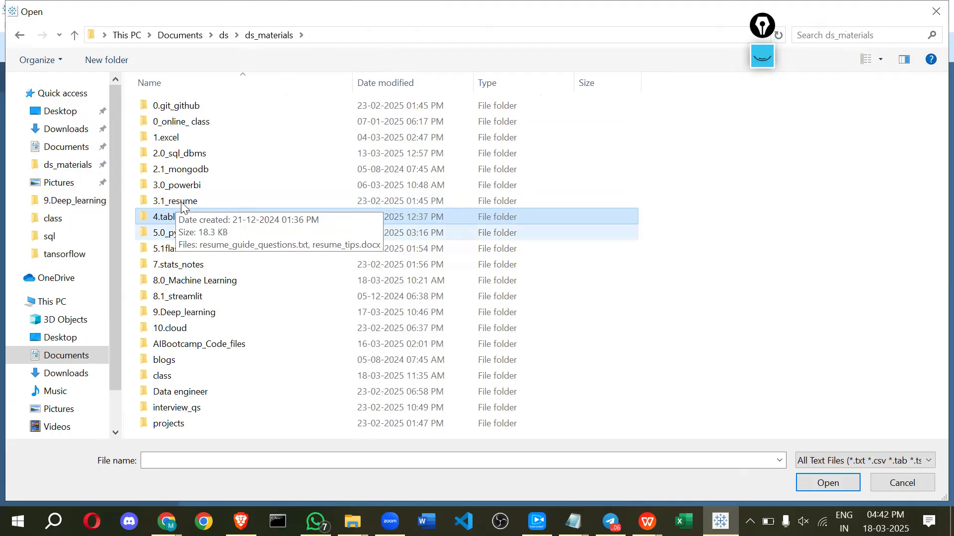
left_click(182, 201)
left_click(180, 186)
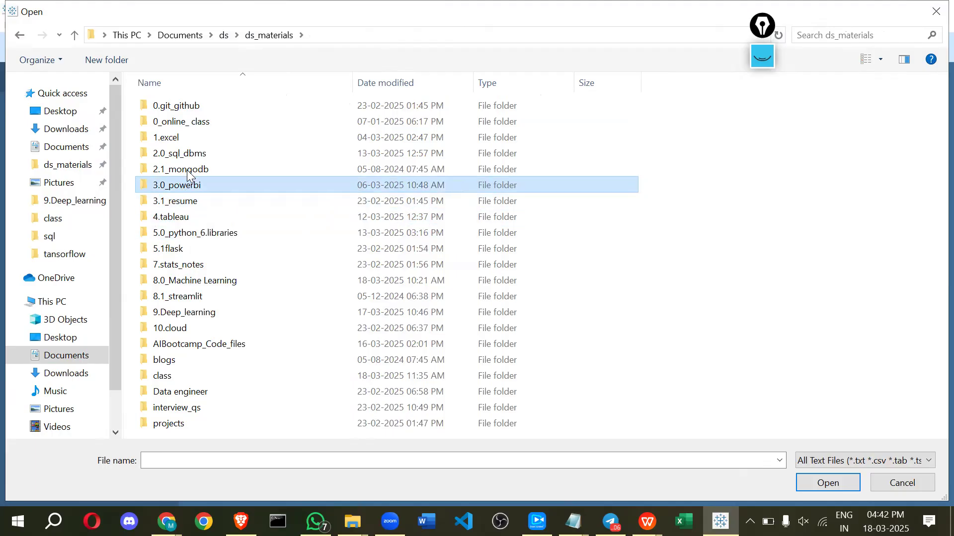
double_click(187, 181)
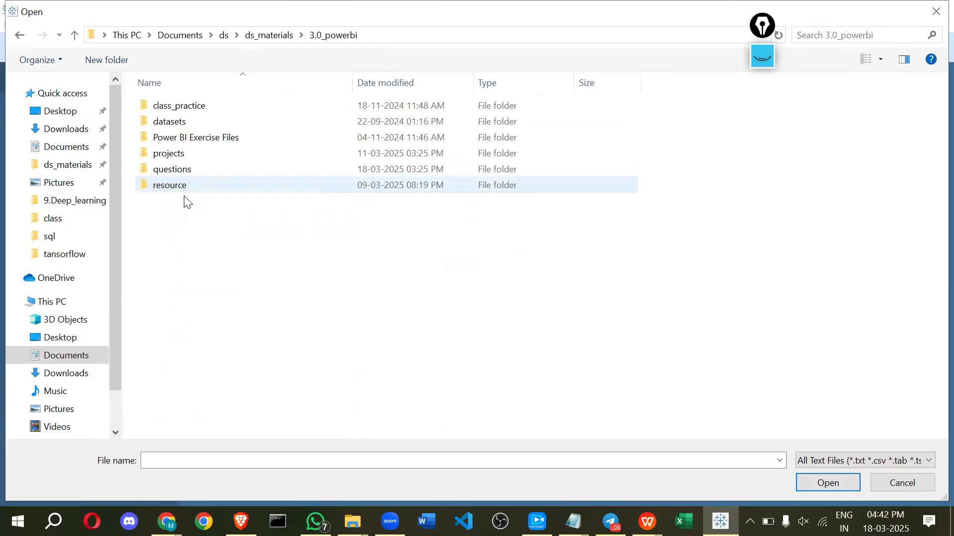
double_click(181, 125)
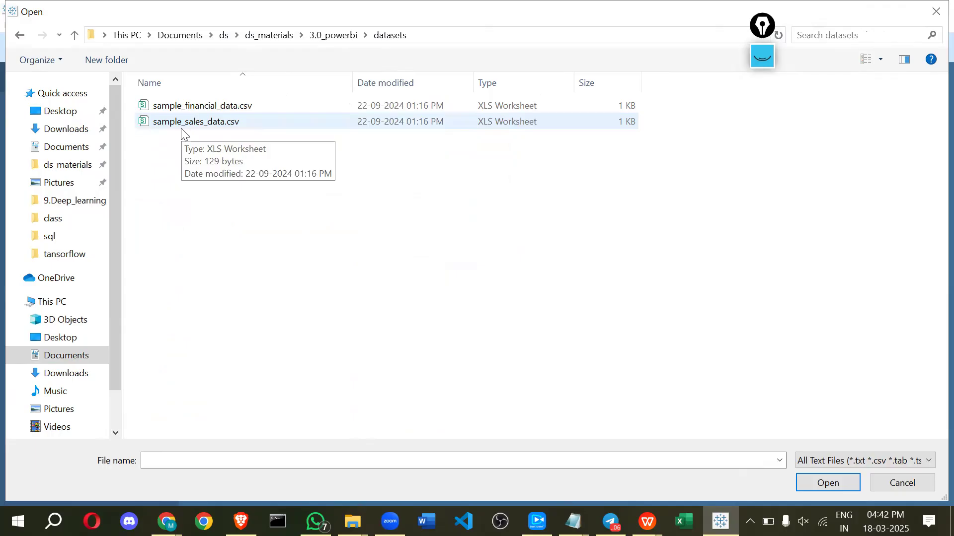
key("BackSpace")
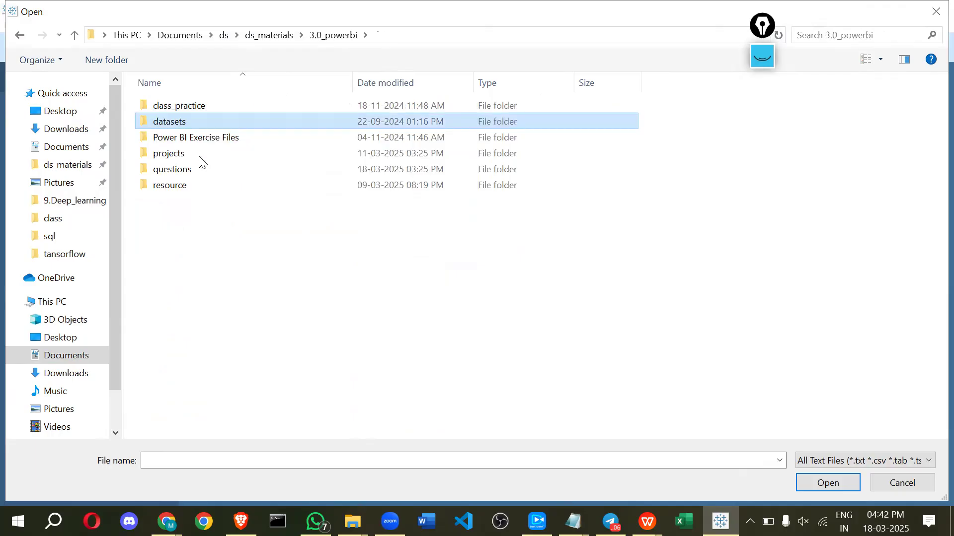
- Look for a data file in the 3.0_powerbi projects folder and its sales-insights-data-analysis-project_sql subfolder
double_click(200, 158)
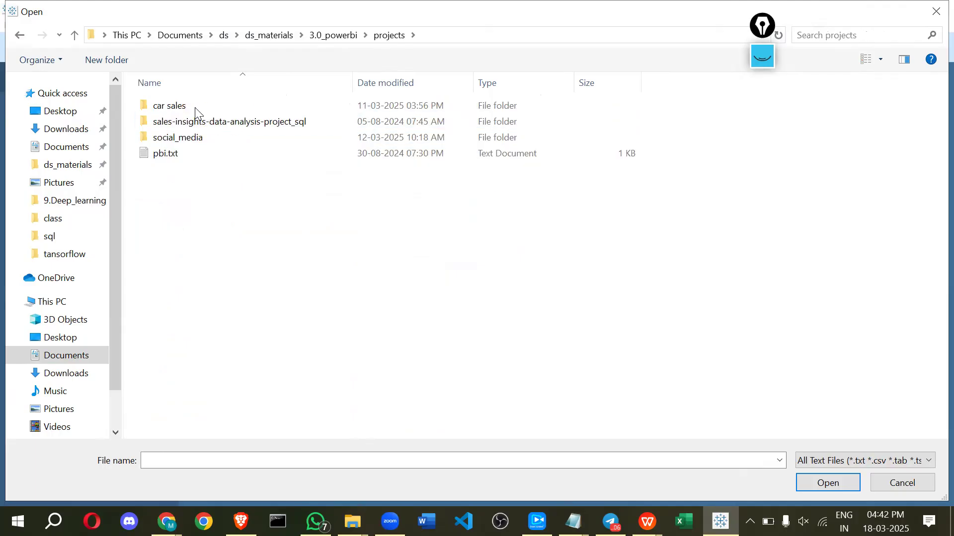
double_click(199, 123)
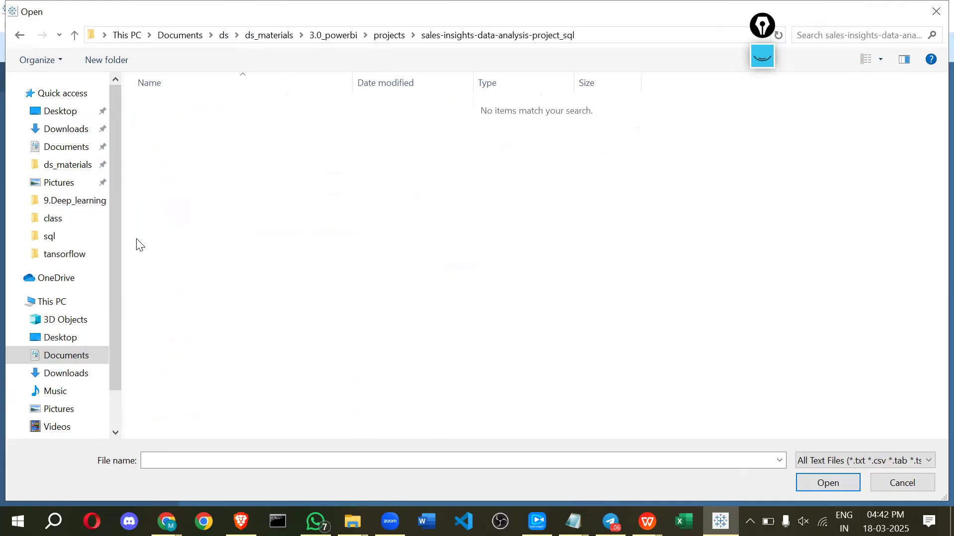
key("alt+Up")
key("alt+Up")
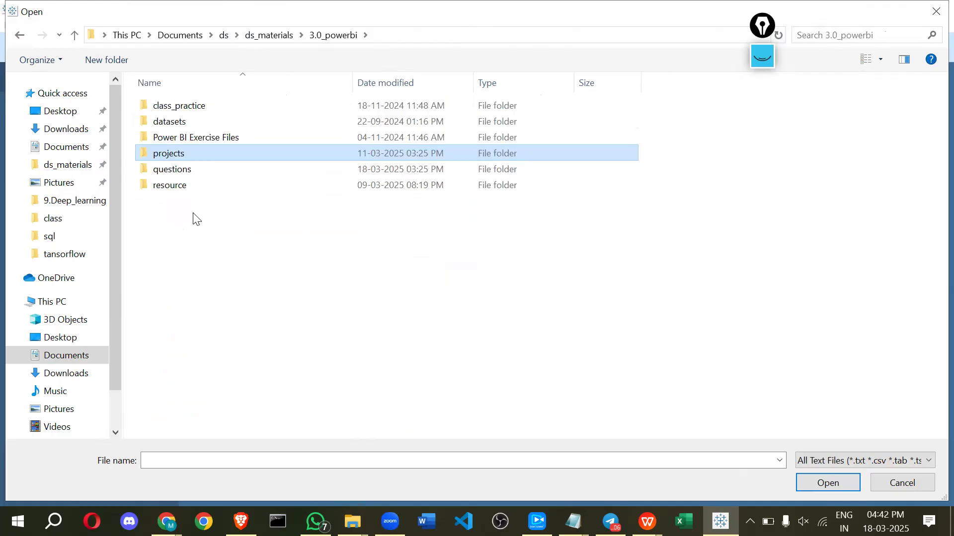
- Set the file filter to All Files and recheck the 3.0_powerbi projects folder
left_click(833, 461)
left_click(820, 525)
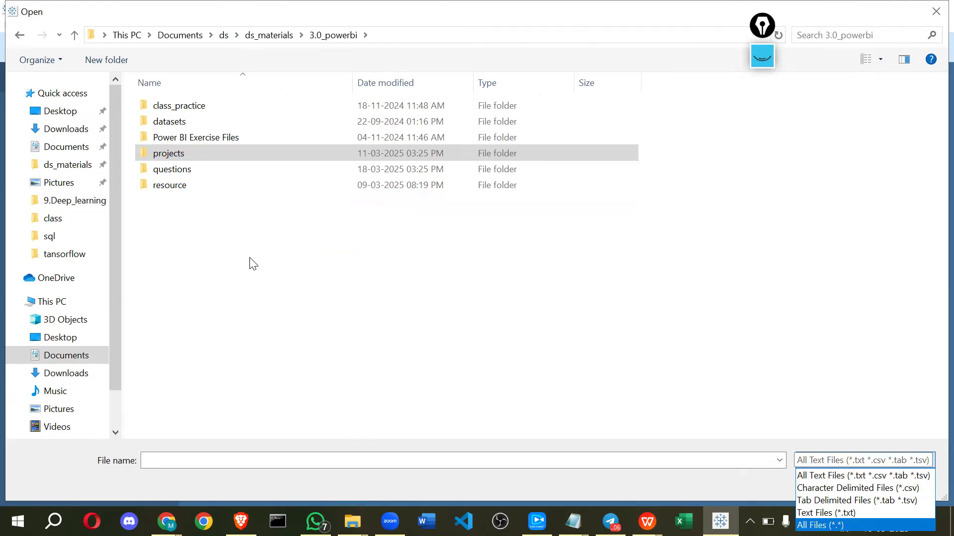
double_click(160, 154)
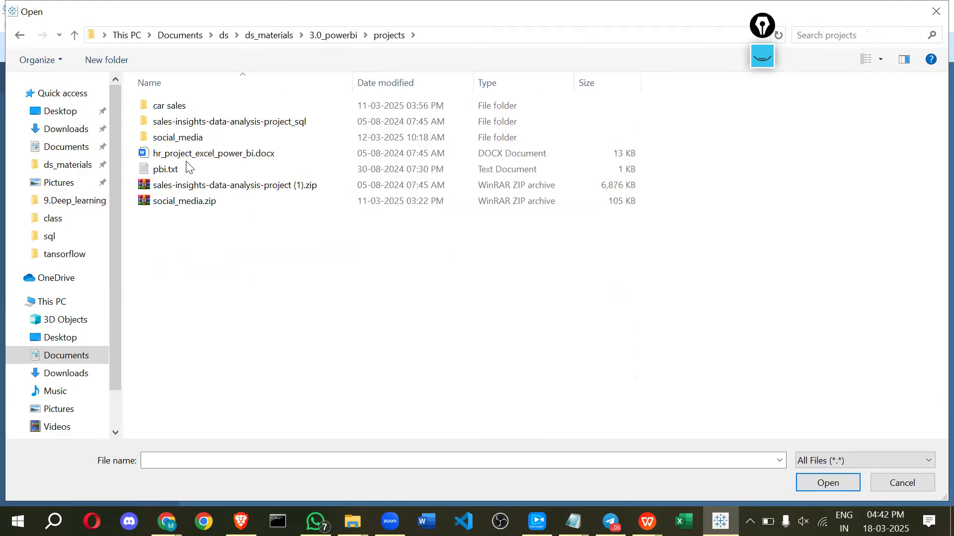
left_click(189, 125)
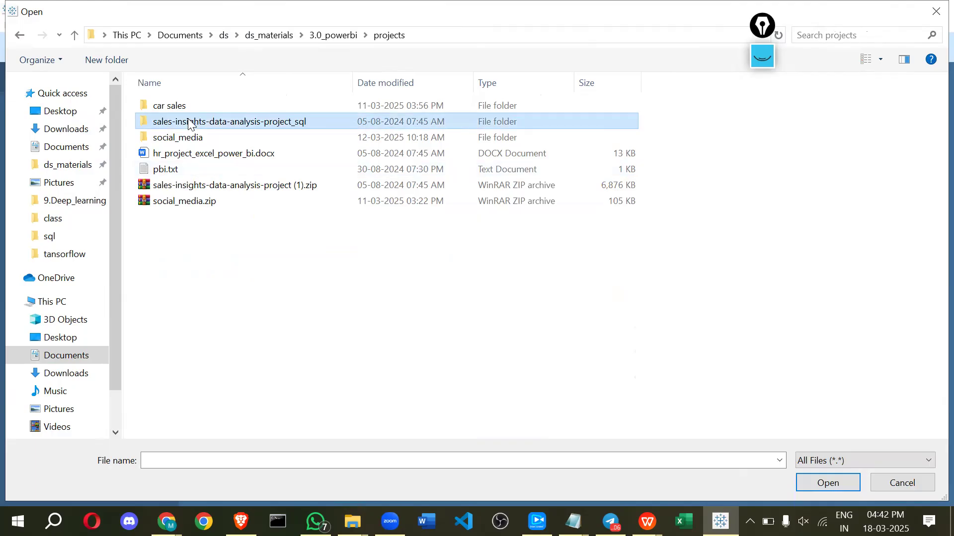
key("alt+Up")
- Open the Power BI Exercise Files folder and select Sample Superstore.xlsx
left_click(186, 140)
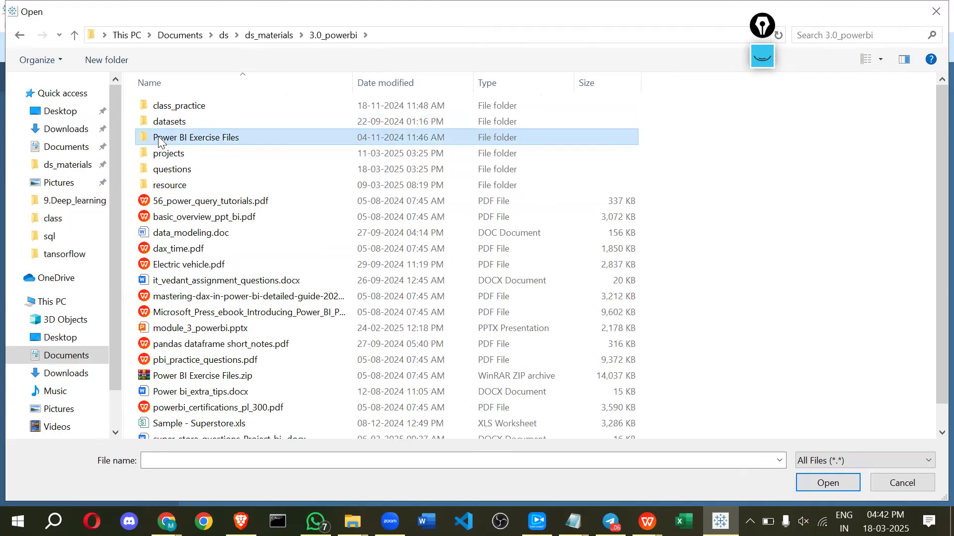
double_click(161, 142)
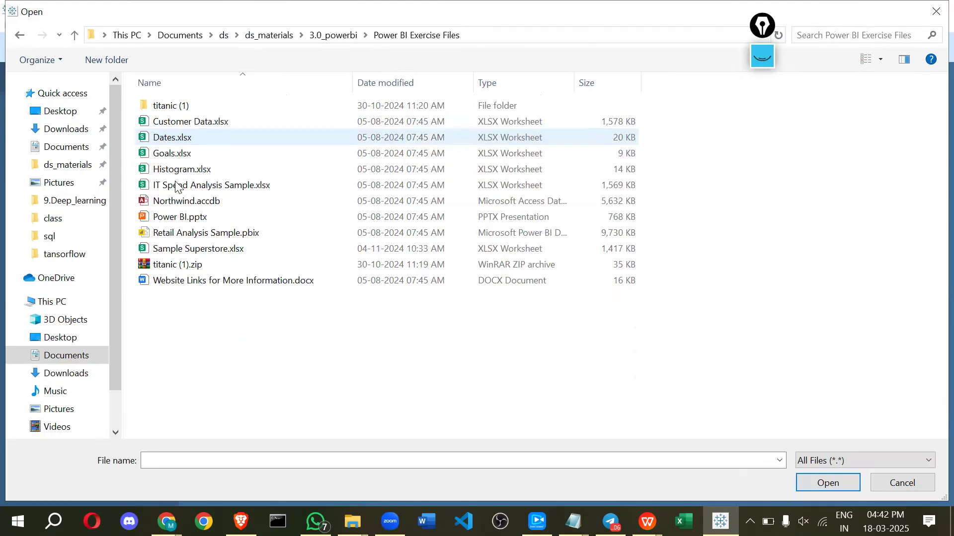
left_click(207, 251)
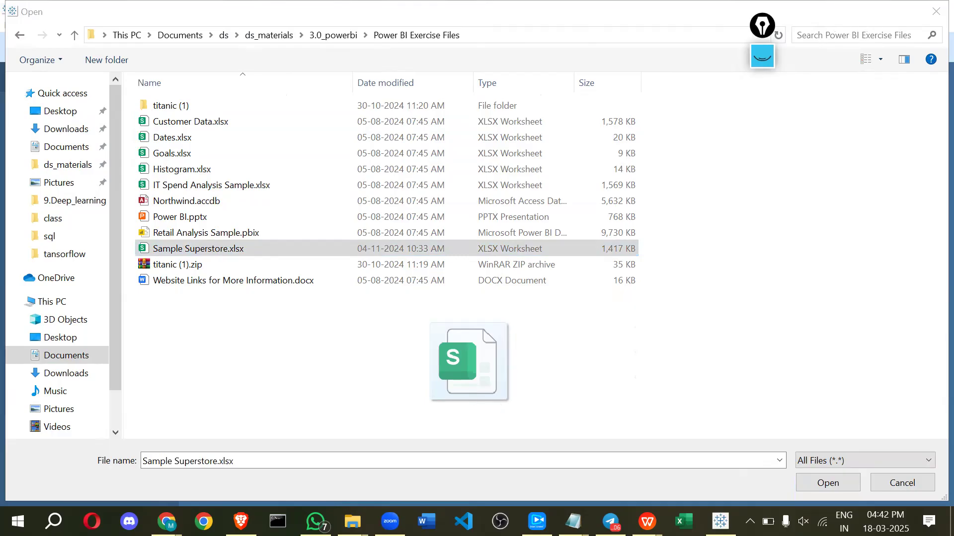
- Switch to Telegram with Sample Superstore.xlsx and send it as a file to the d310 group
key("alt+Tab")
key("alt+Tab")
key("alt+Tab")
key("alt+Tab")
key("alt+Tab")
key("alt+Tab")
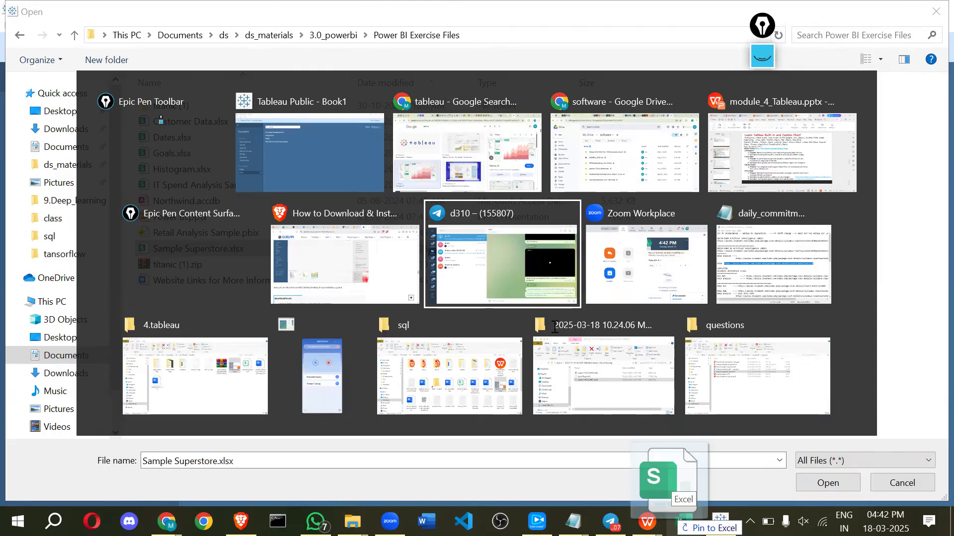
left_click_drag(558, 332, 557, 331)
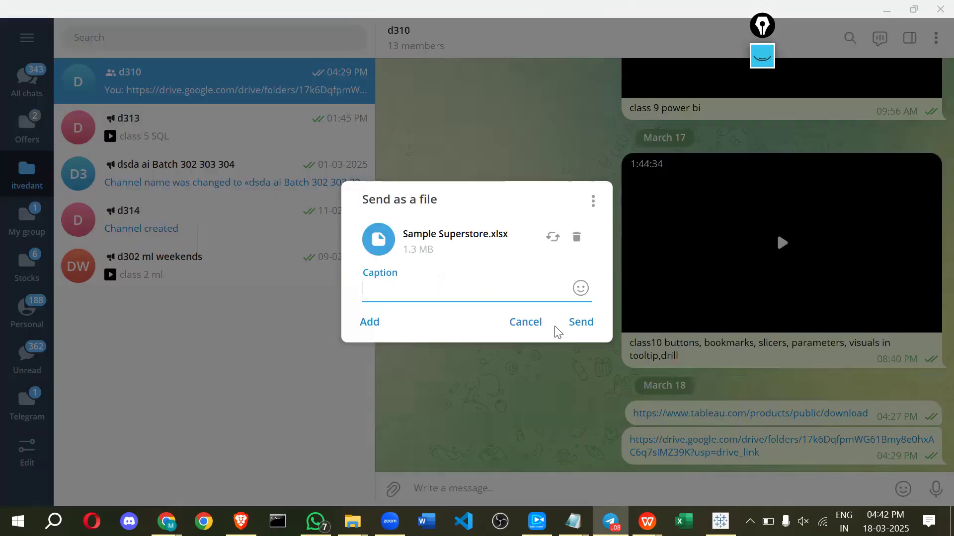
key("Return")
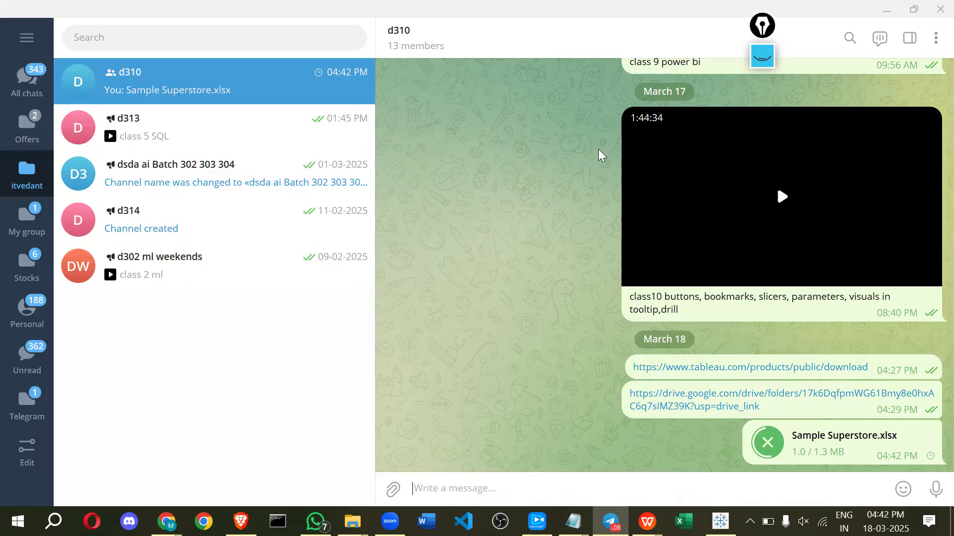
- Switch back to Tableau Public and try to load Sample Superstore.xlsx through the text file connection
key("alt+Tab")
key("alt+Tab")
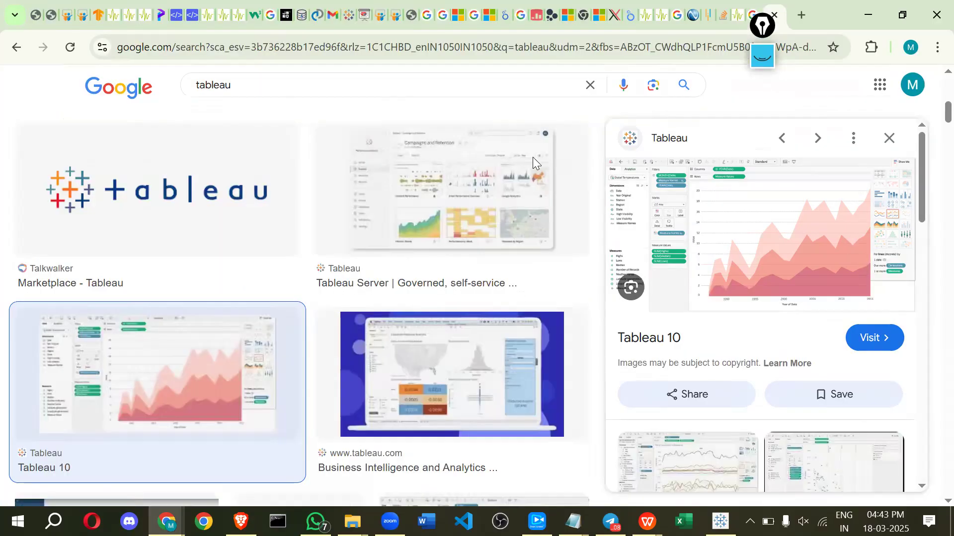
key("alt+Tab")
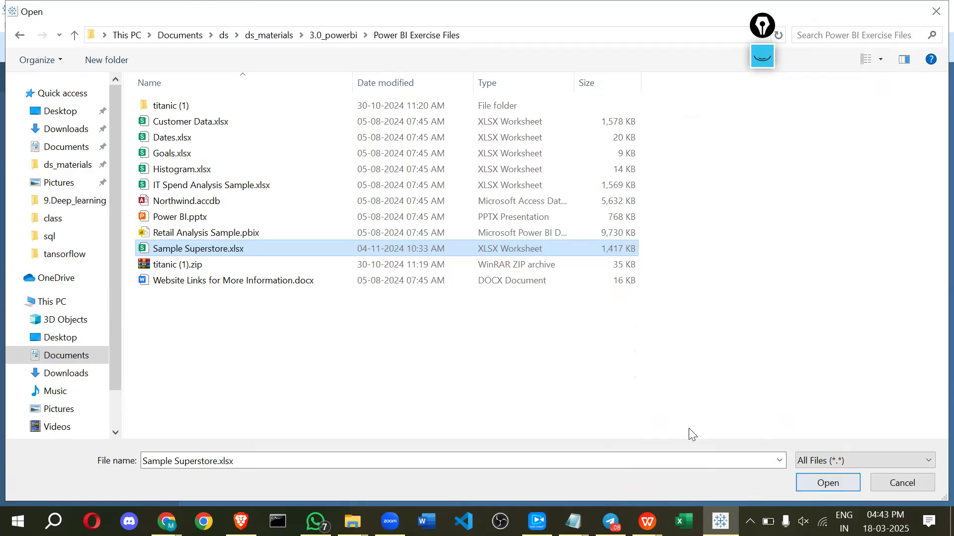
key("Escape")
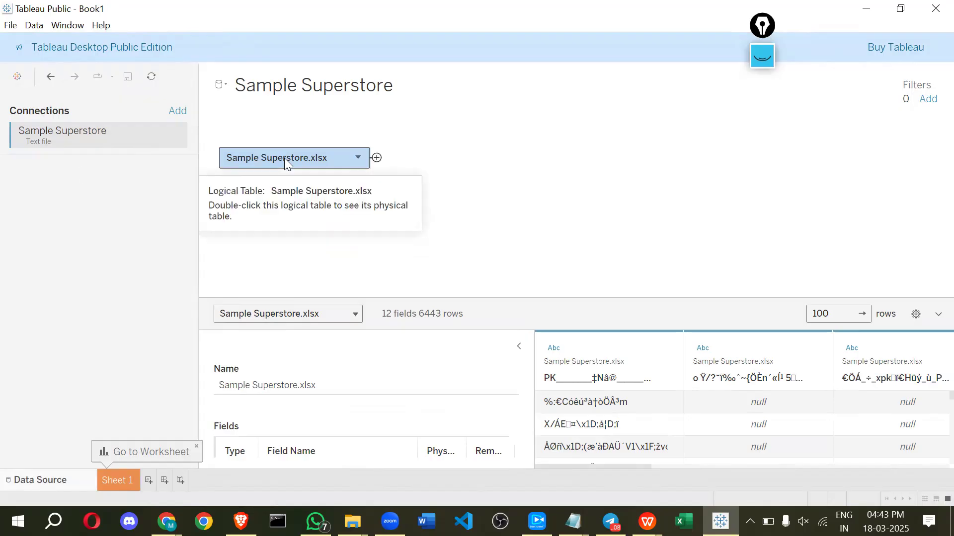
scroll(619, 427, "down", 1)
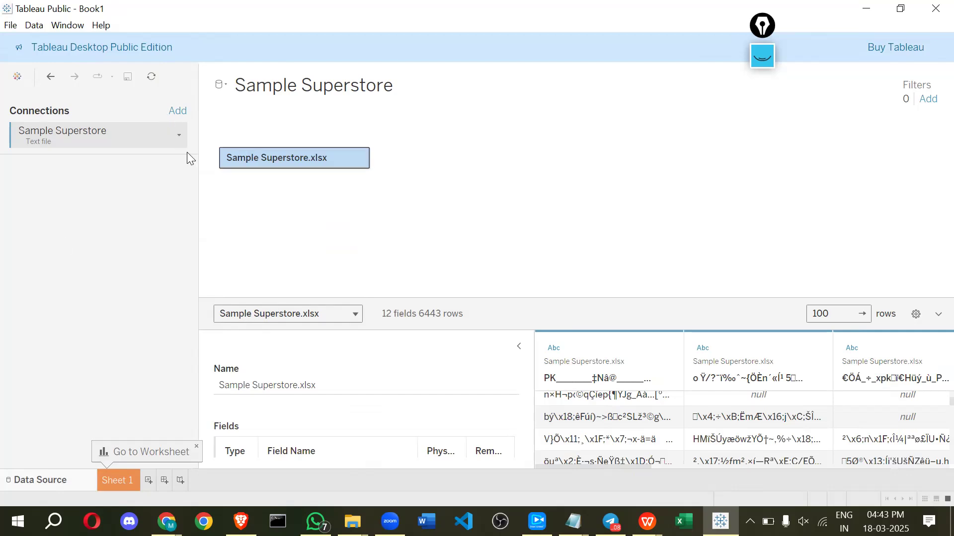
- Undo the text file connection and connect to Sample Superstore.xlsx as a Microsoft Excel workbook
left_click(102, 133)
left_click(48, 84)
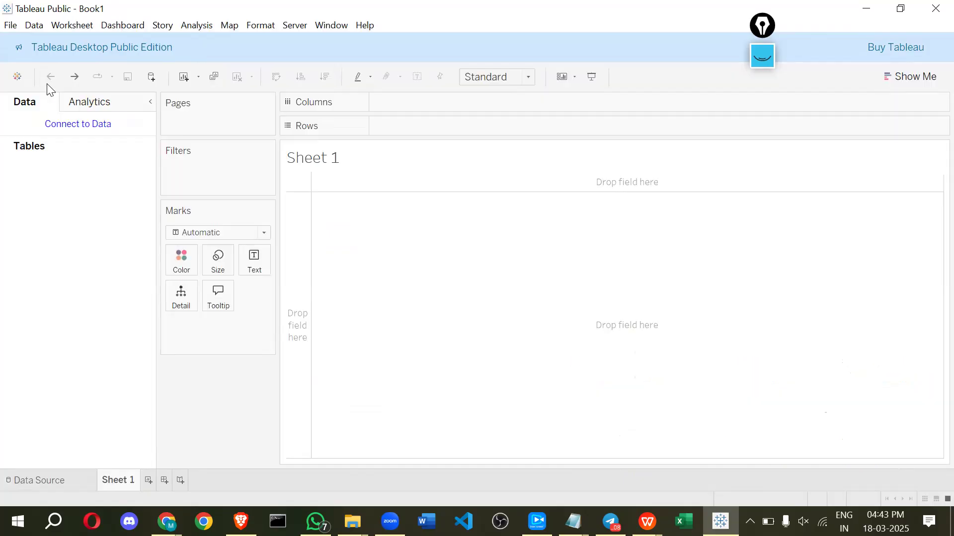
left_click(54, 474)
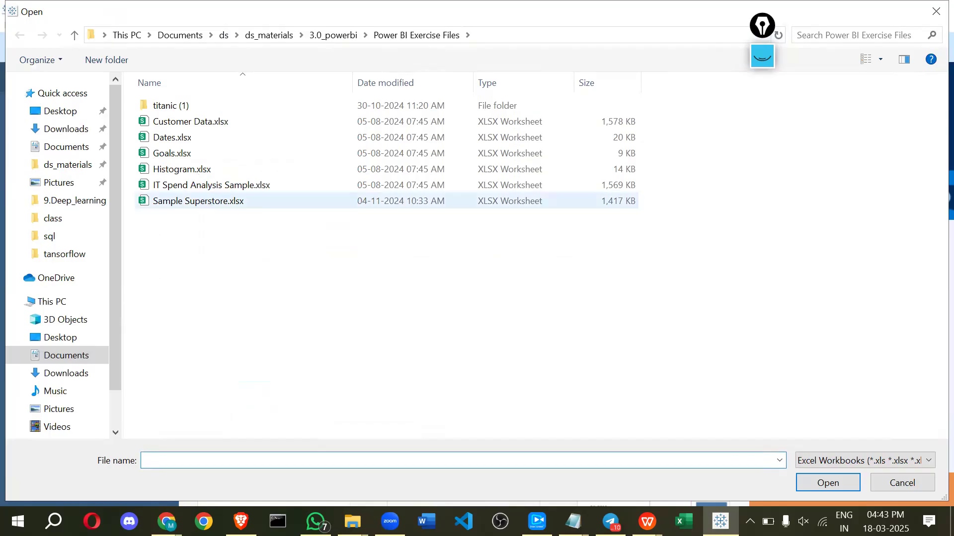
left_click(198, 200)
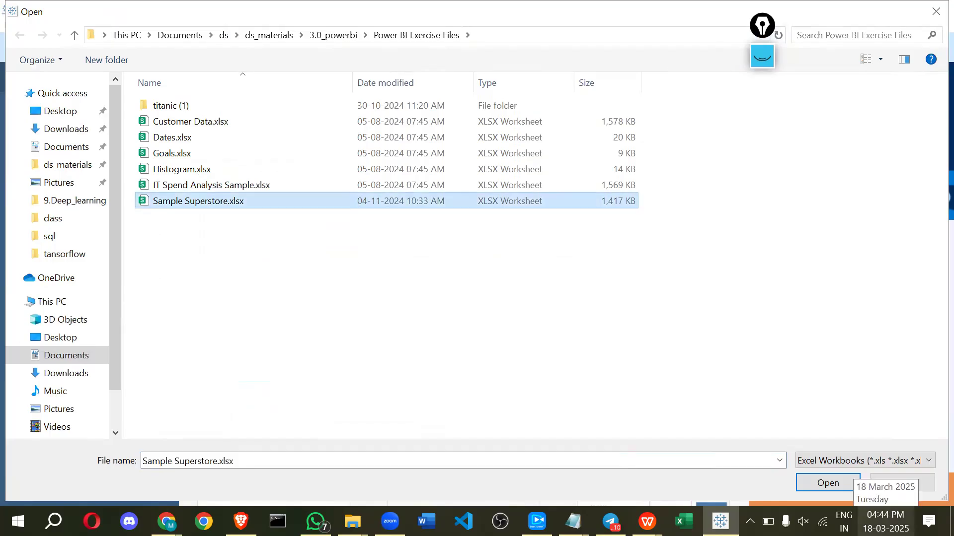
left_click(838, 486)
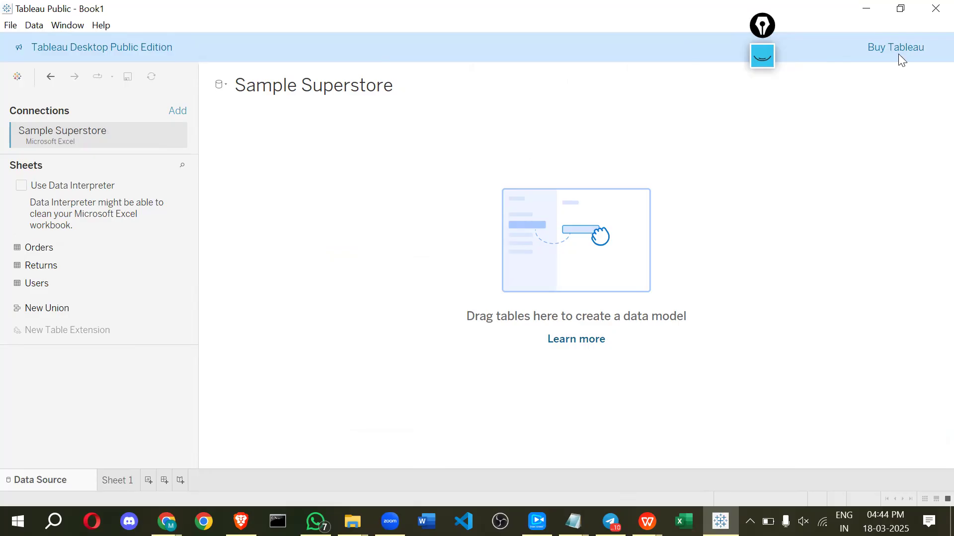
- Clear the old Epic Pen drawings and circle the Orders, Returns and Users sheets with the pen
key("ctrl+alt+g")
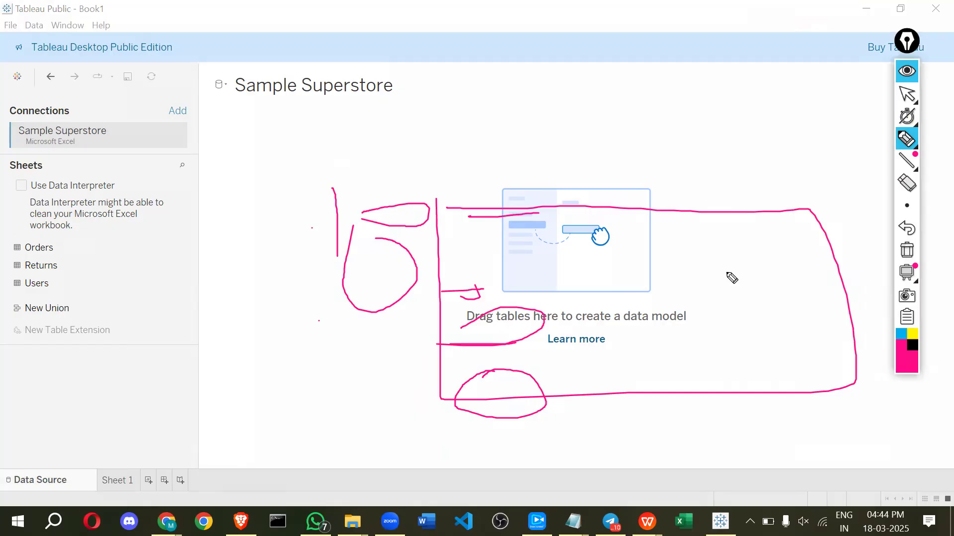
key("ctrl+alt+c")
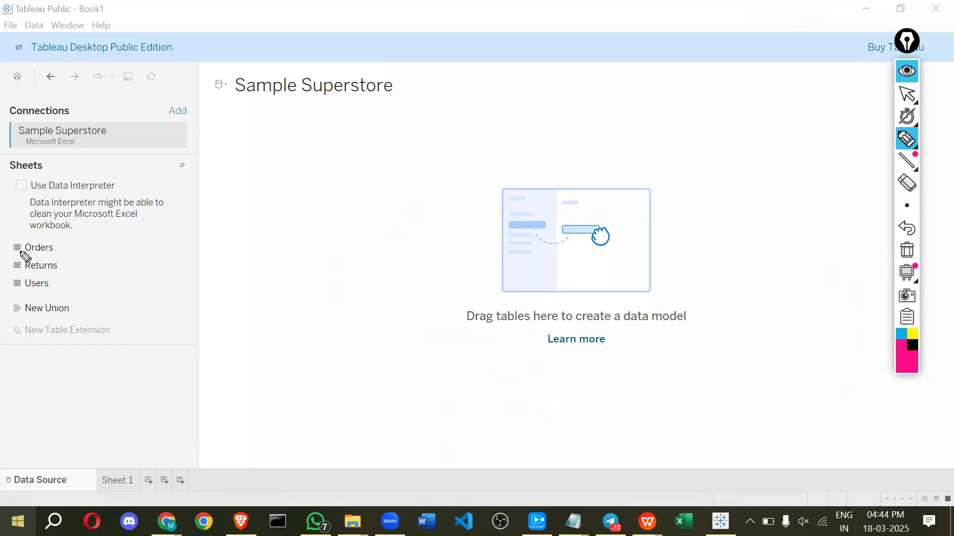
mouse_move(20, 251)
left_mouse_down()
mouse_move(54, 257)
mouse_move(30, 271)
mouse_move(53, 298)
mouse_move(17, 249)
mouse_move(21, 295)
mouse_move(51, 304)
left_mouse_up()
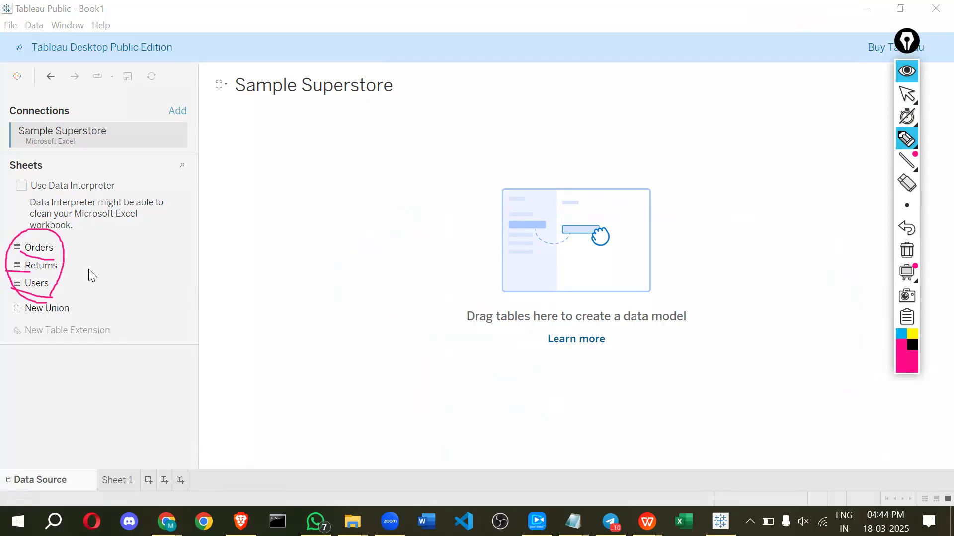
- Return to the normal cursor and add the Orders sheet to the data model canvas
left_click(907, 94)
left_click(36, 249)
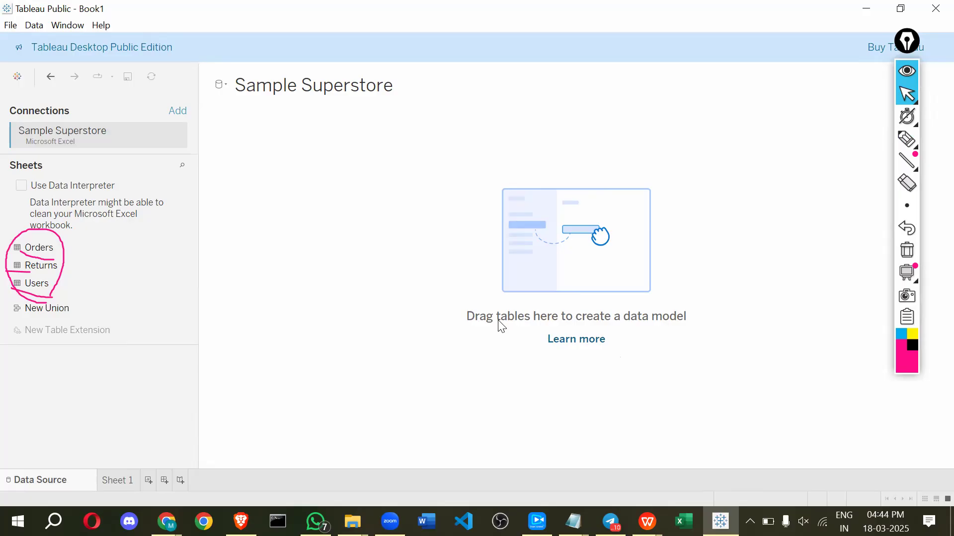
left_click_drag(63, 254, 387, 254)
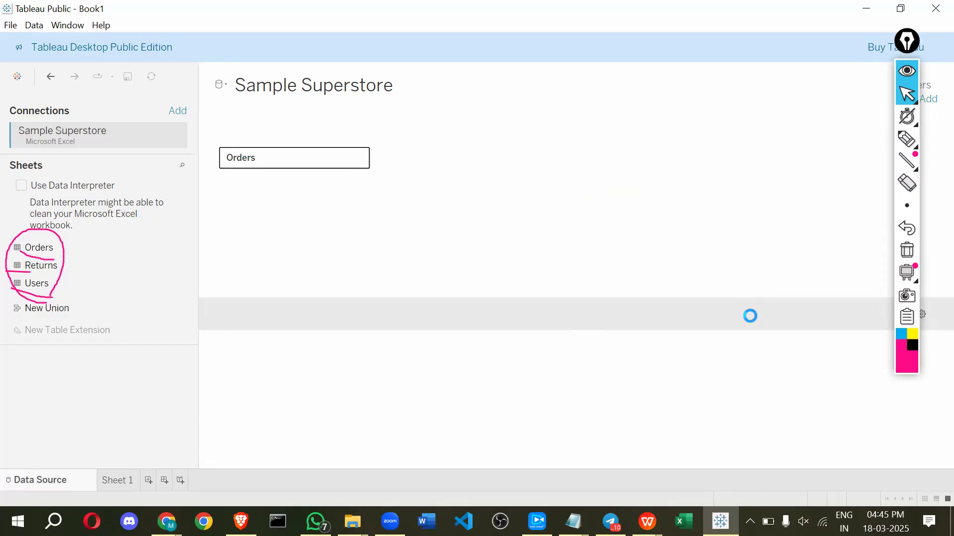
- Outline the Orders field list and data preview with the pen, and hide the annotations
left_click(922, 132)
mouse_move(283, 347)
left_mouse_down()
mouse_move(283, 477)
mouse_move(857, 487)
left_mouse_up()
mouse_move(792, 344)
left_mouse_down()
mouse_move(266, 334)
mouse_move(302, 324)
left_mouse_up()
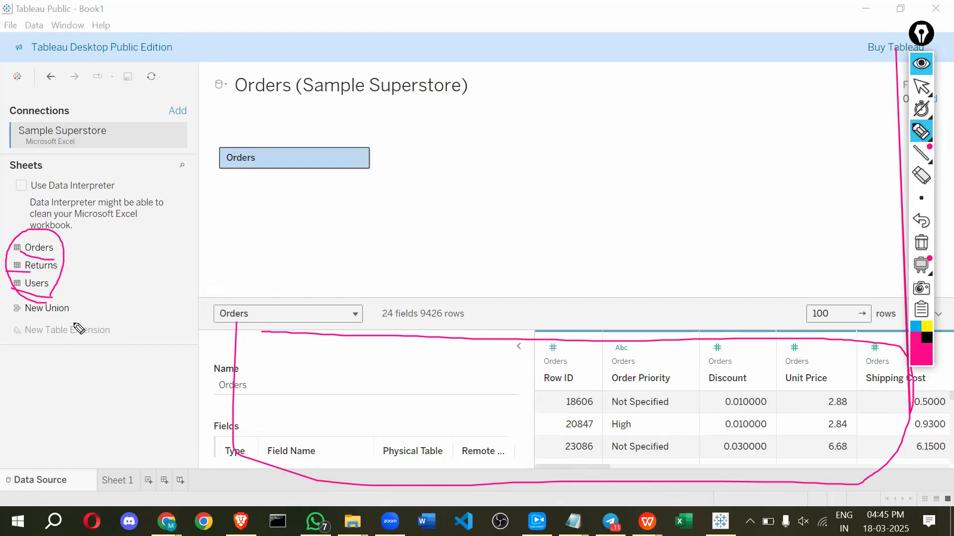
left_click(931, 56)
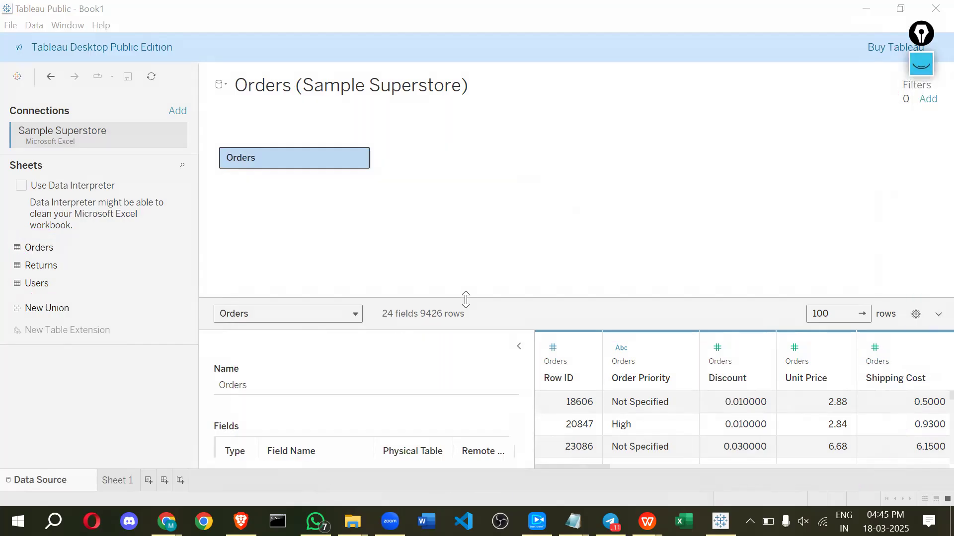
- Enlarge the data model canvas by shrinking the data preview area and narrowing the Connections pane
left_click_drag(470, 297, 492, 322)
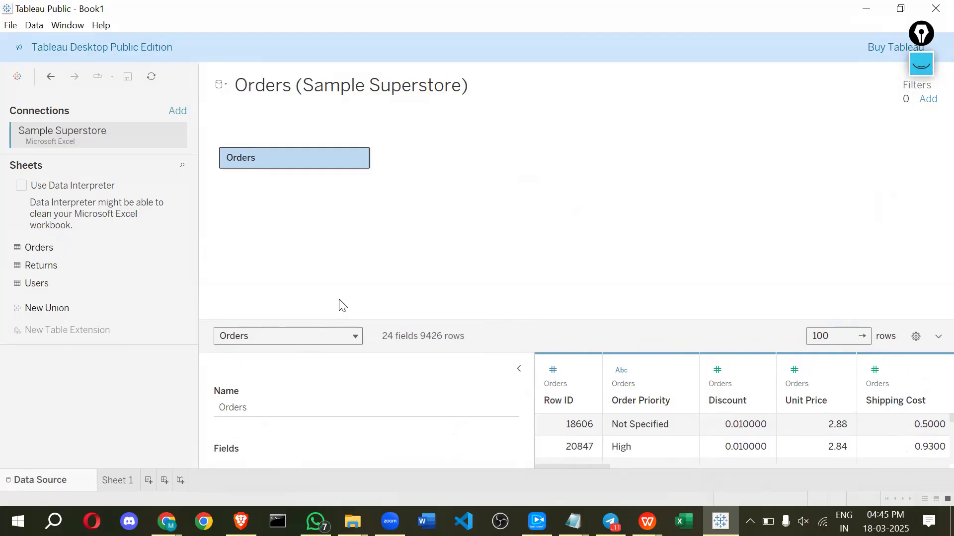
left_click_drag(198, 257, 152, 249)
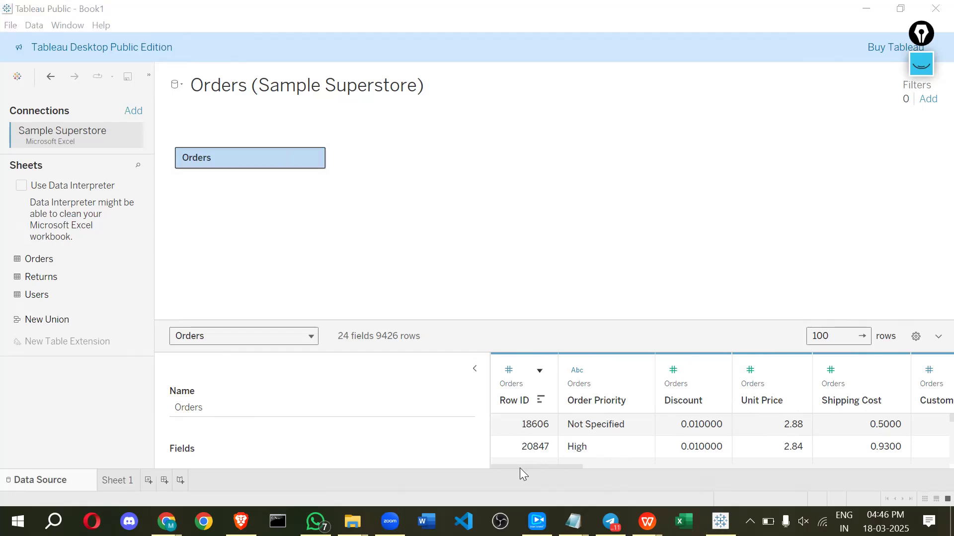
- Open Sheet 1 and examine the Orders dimension and measure fields and their data types
left_click(553, 467)
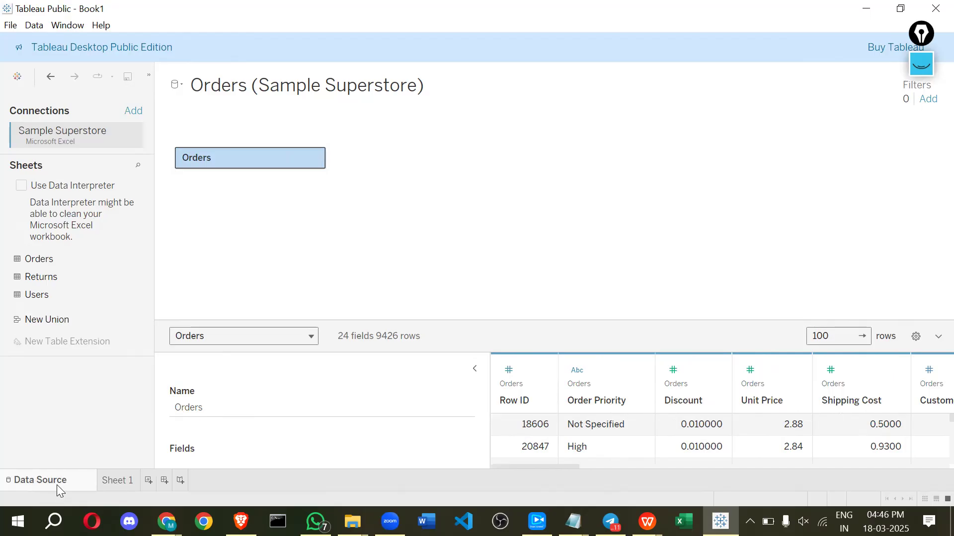
left_click(121, 482)
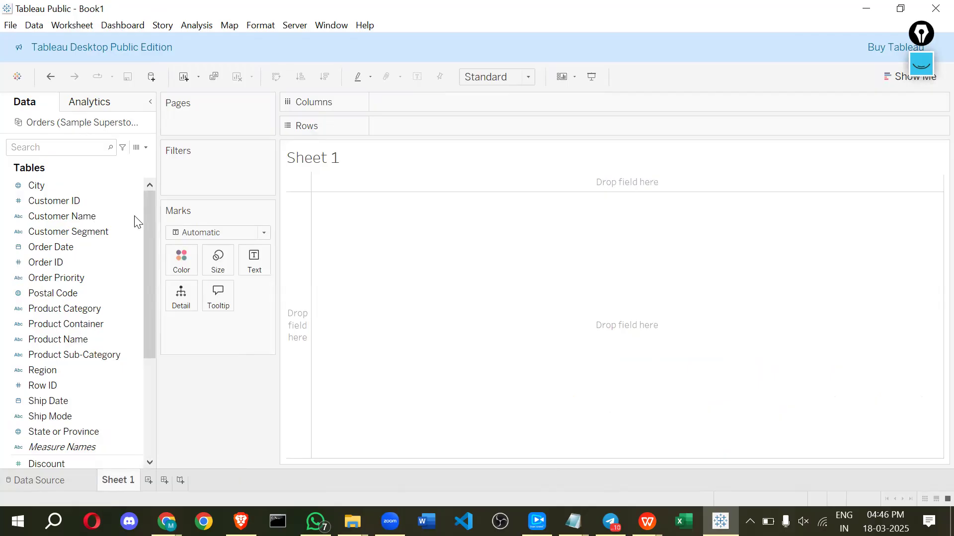
left_click_drag(152, 287, 159, 374)
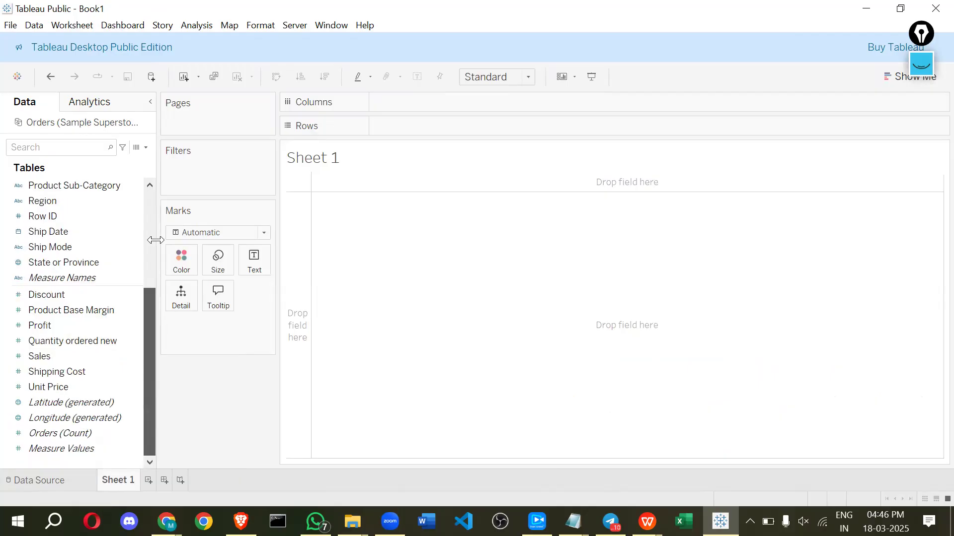
scroll(30, 204, "up", 2)
left_click(20, 227)
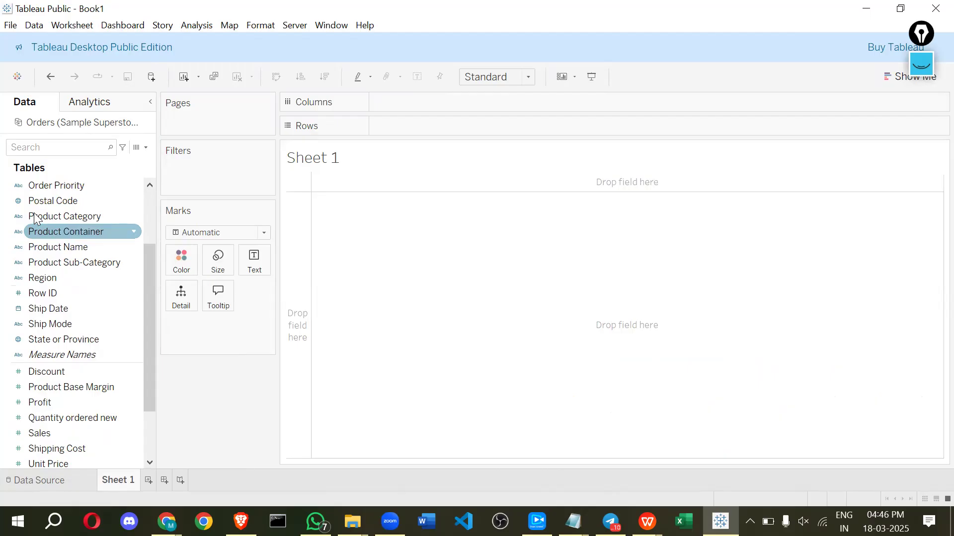
left_click(35, 218)
left_click(16, 145)
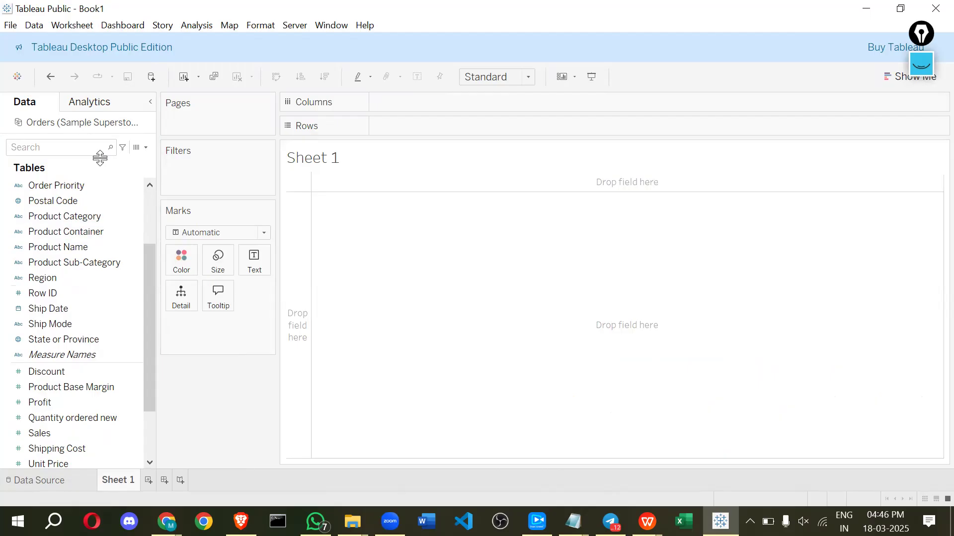
scroll(58, 230, "down", 2)
left_click(56, 232)
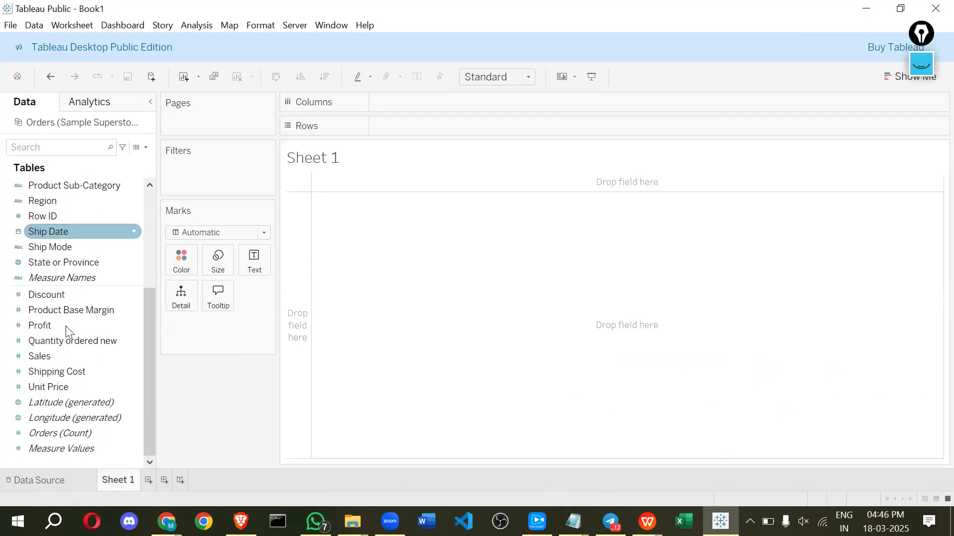
left_click(49, 404)
scroll(92, 311, "up", 4)
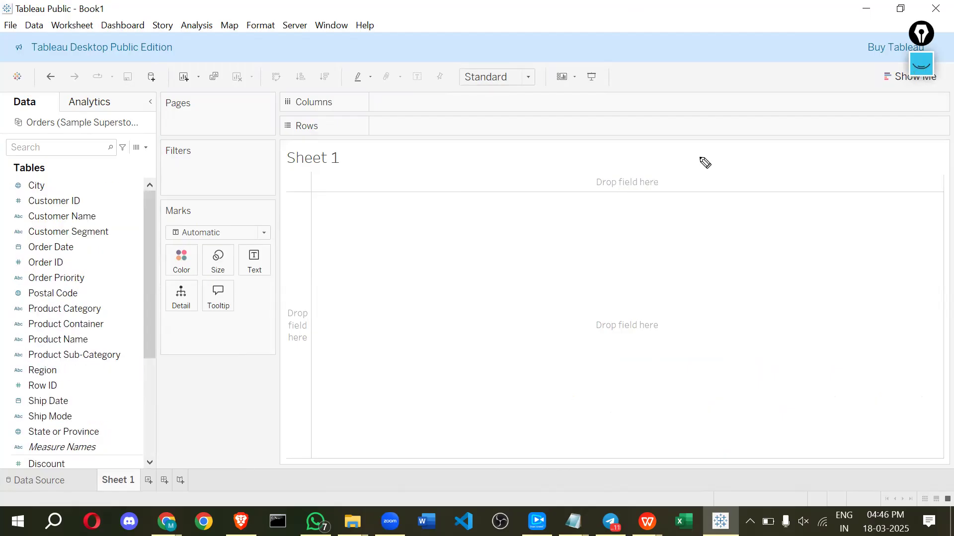
- Examine the geographic fields in the Orders table, including Postal Code and State or Province
left_click(922, 64)
left_click(43, 295)
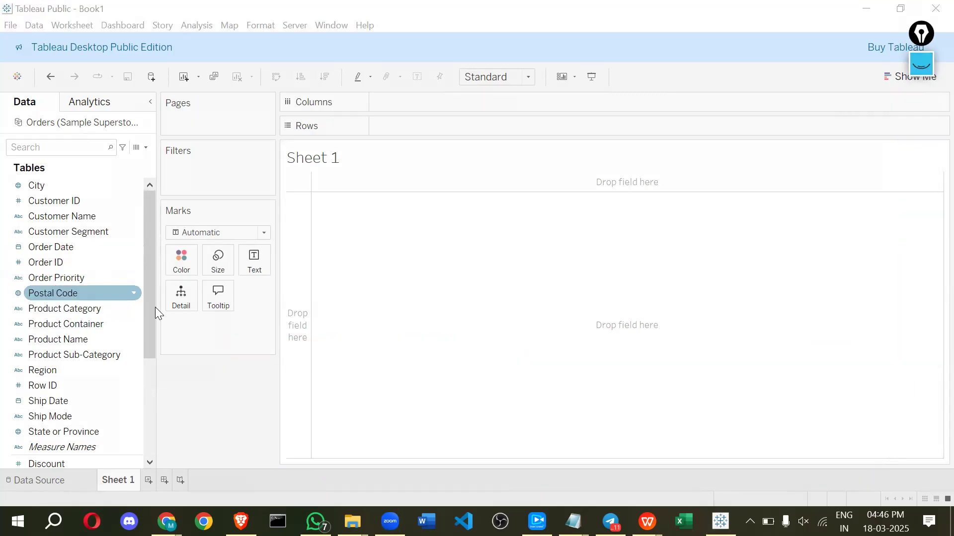
scroll(43, 268, "down", 4)
left_click(44, 264)
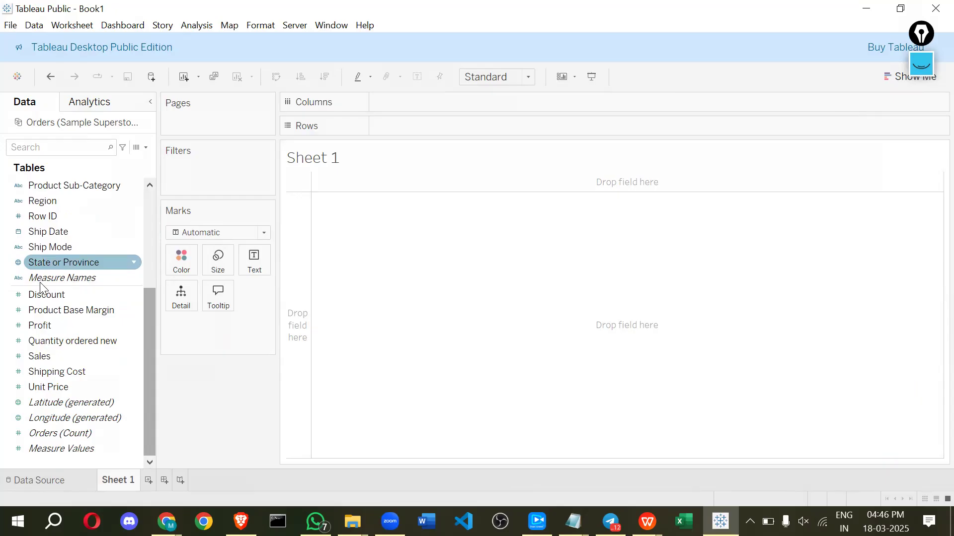
scroll(44, 271, "up", 3)
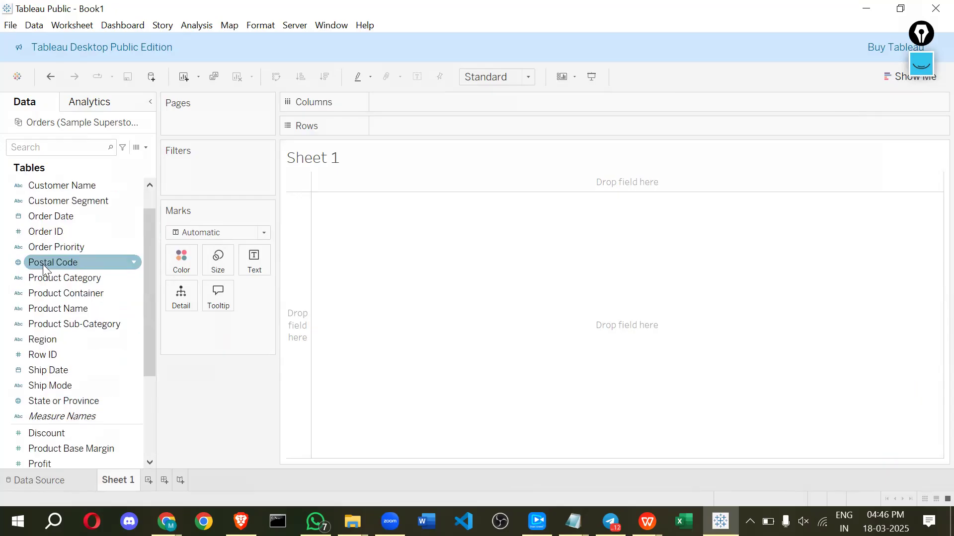
left_click(755, 140)
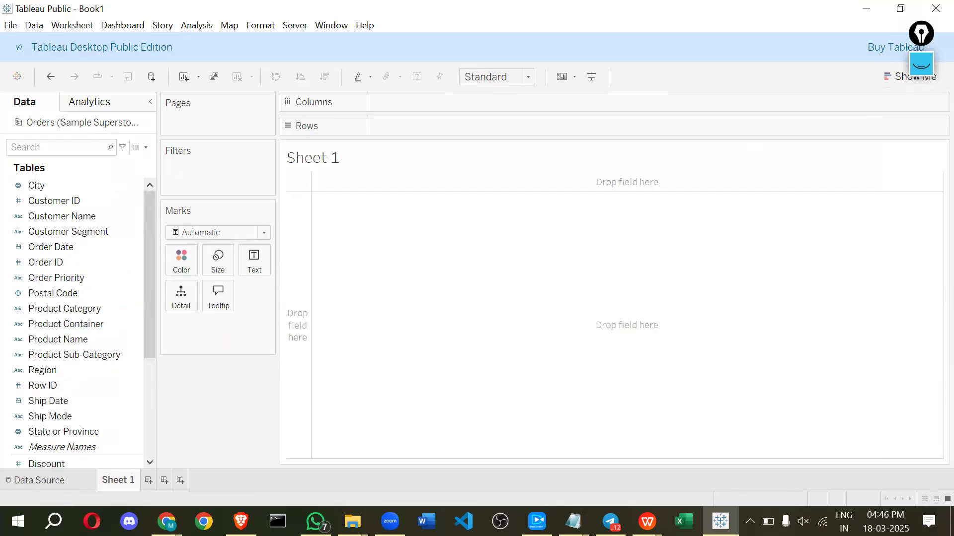
- Return to the data source page, check the module_4_Tableau.pptx slides in WPS Office, and switch back to Tableau Public
left_click(71, 481)
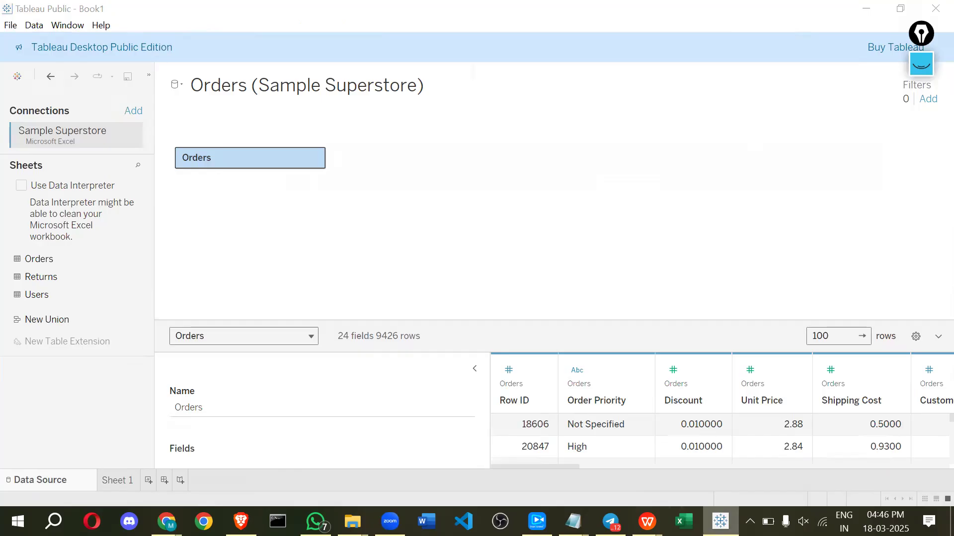
left_click(647, 521)
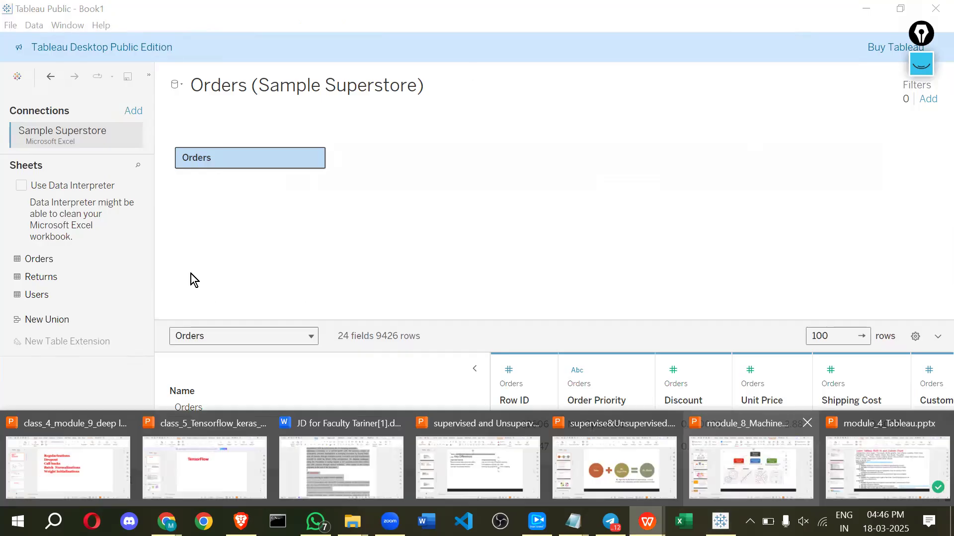
scroll(328, 283, "down", 3)
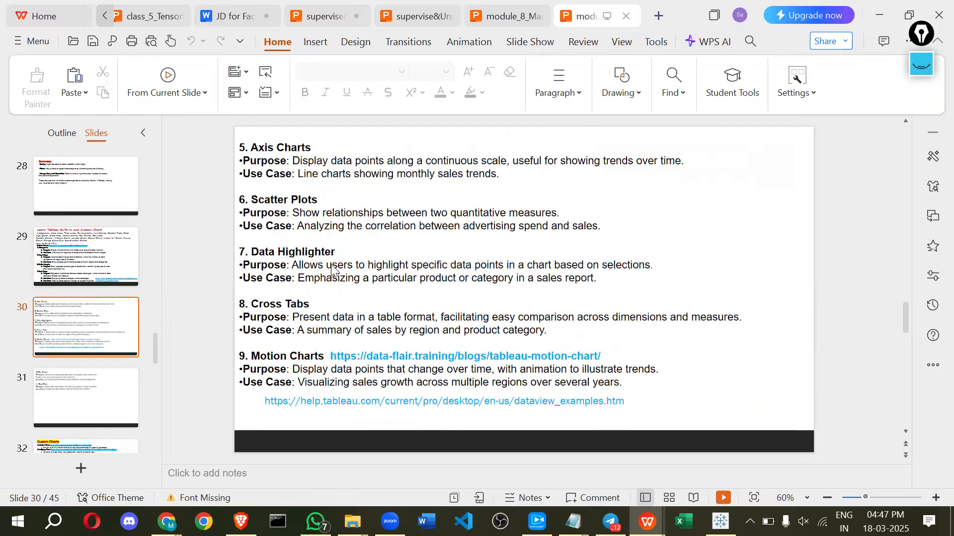
key("alt+Tab")
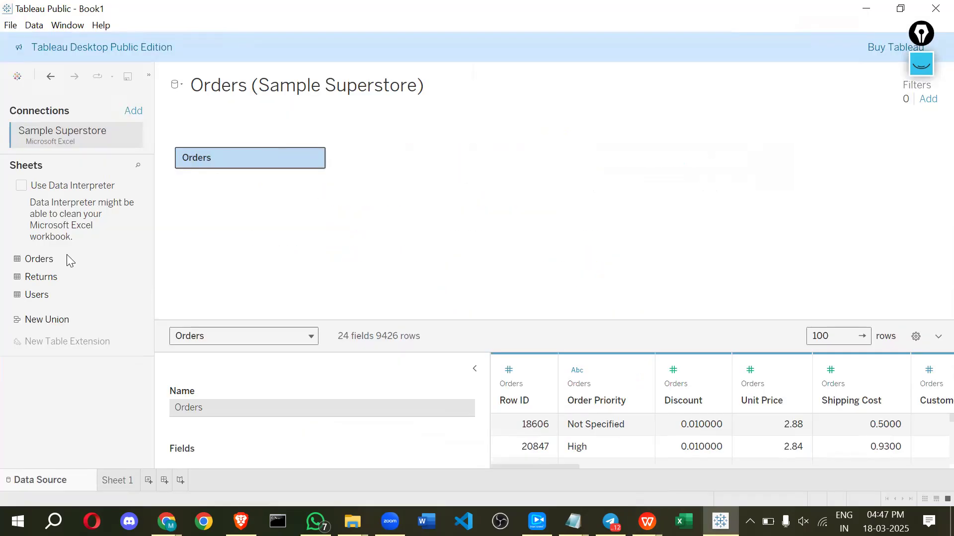
- Reopen Sheet 1 and look through the Analytics options before returning to the Orders data fields
left_click(115, 480)
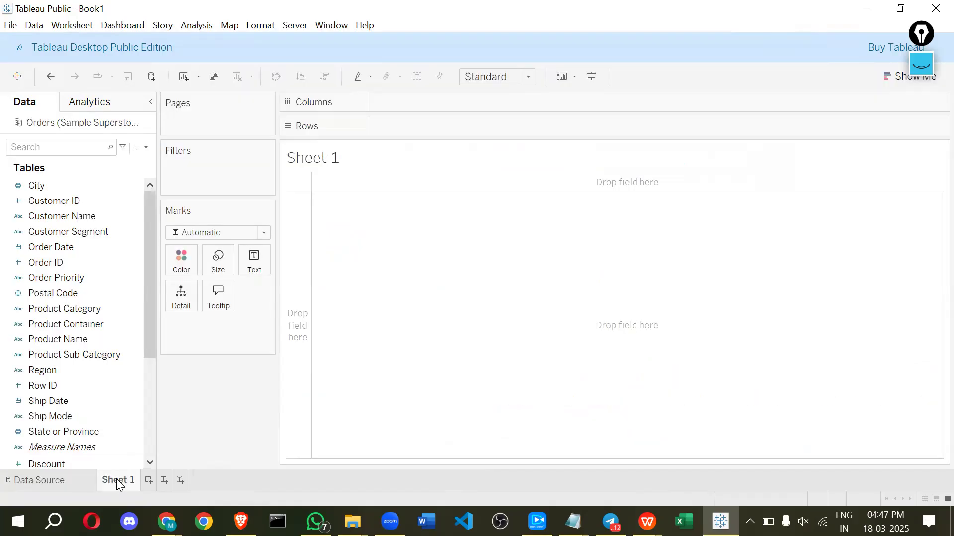
left_click(77, 385)
left_click(536, 214)
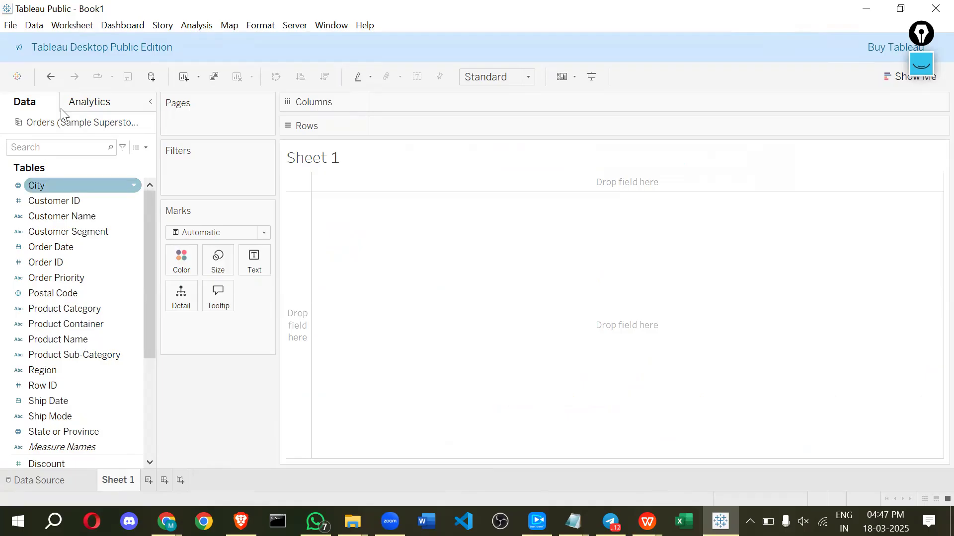
left_click(78, 106)
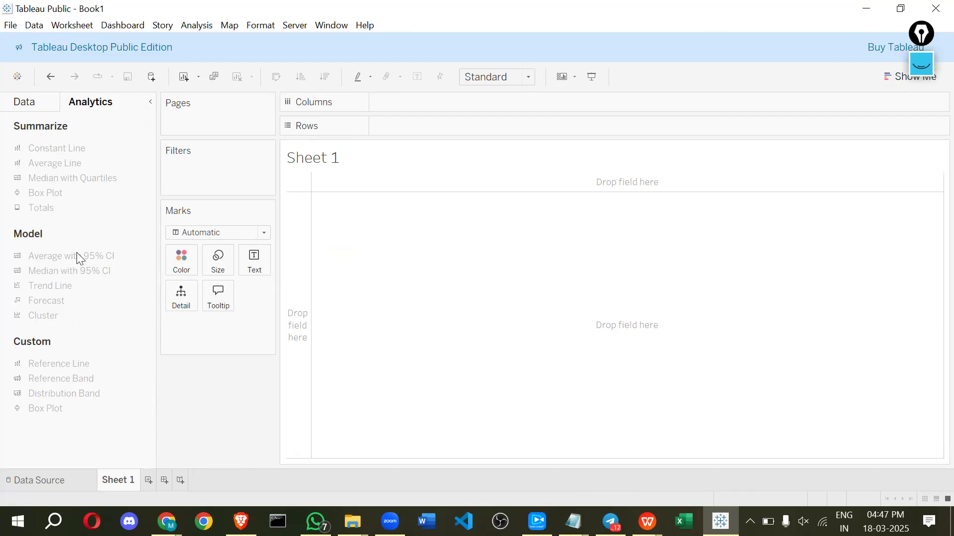
left_click(32, 99)
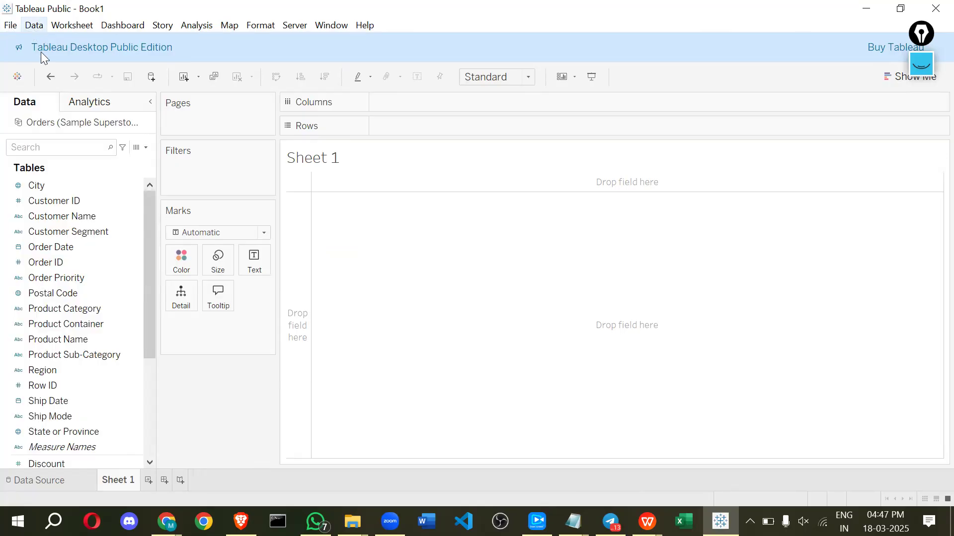
- Review the available data source commands and the worksheet commands for Sheet 1
key("alt+d")
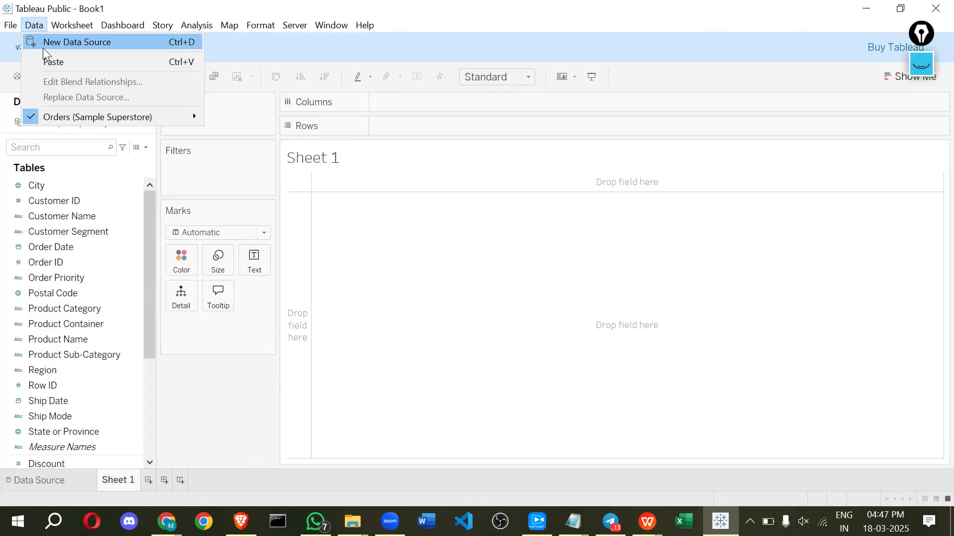
key("Escape")
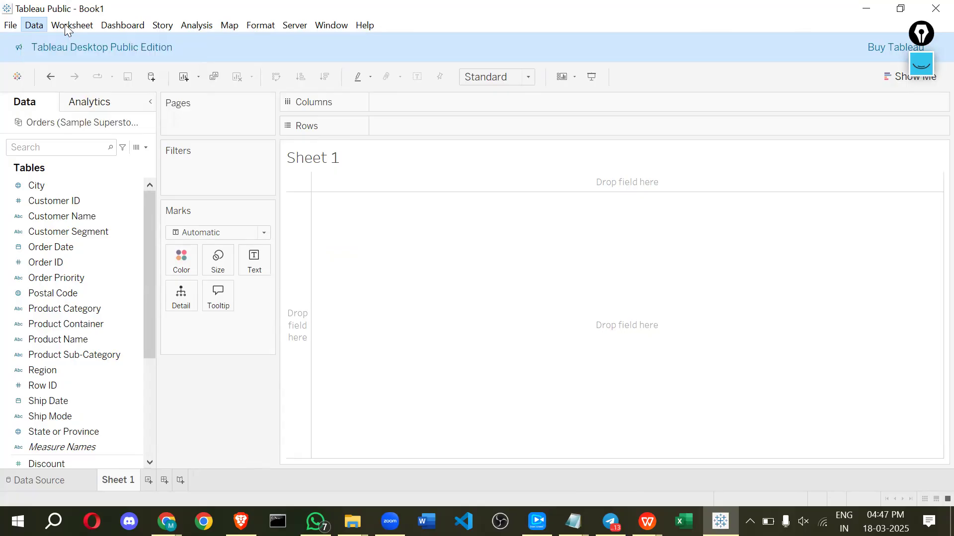
key("Right")
key("Right")
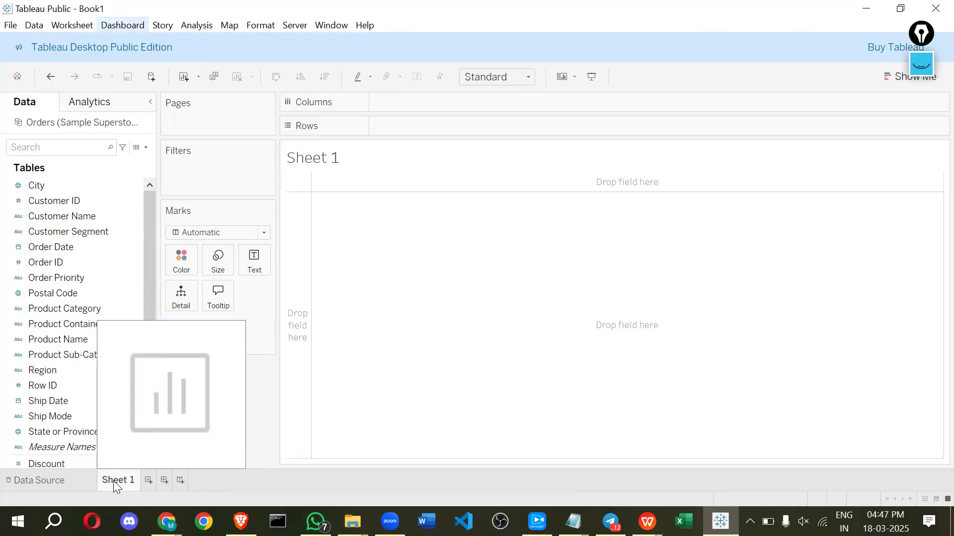
left_click(74, 25)
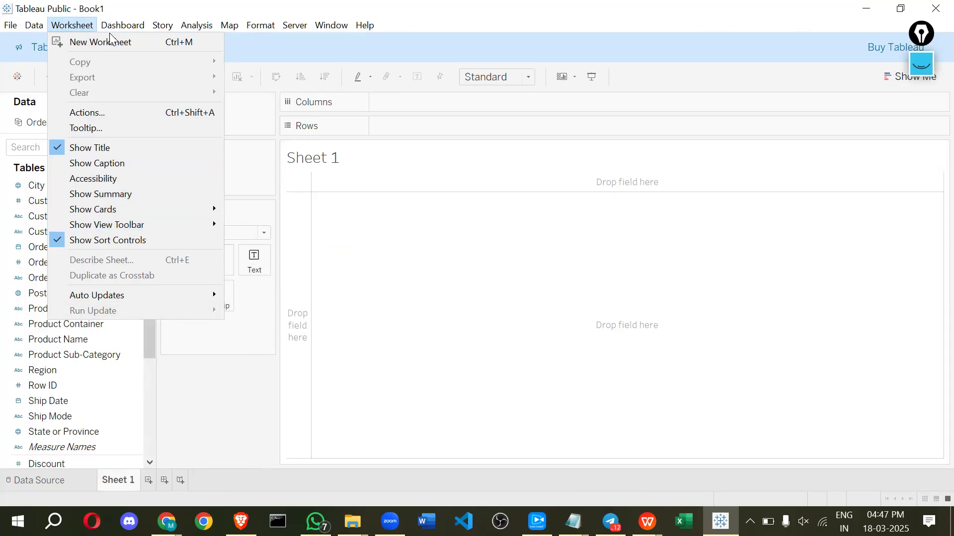
- Review the Dashboard, Story and Analysis commands, including Totals and Create Calculated Field
mouse_move(115, 28)
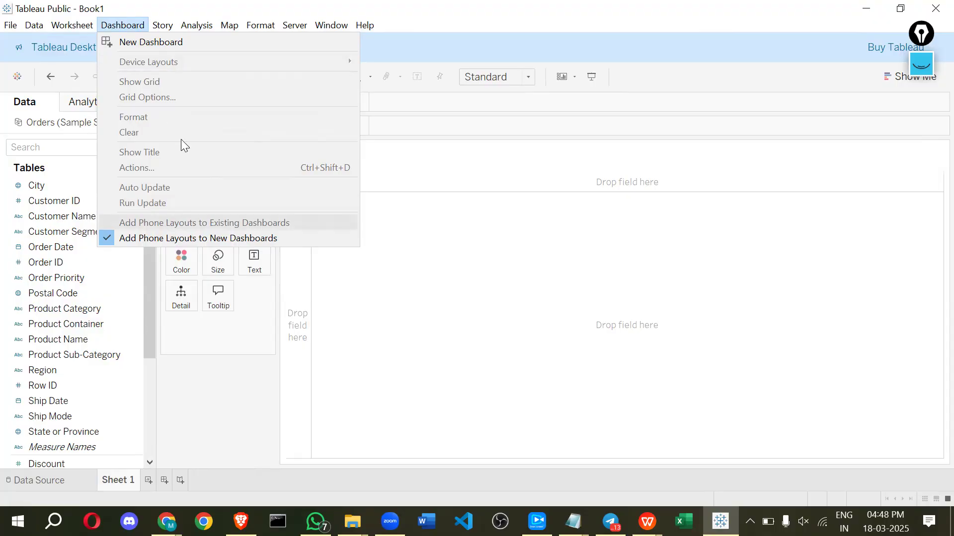
key("Down")
mouse_move(160, 29)
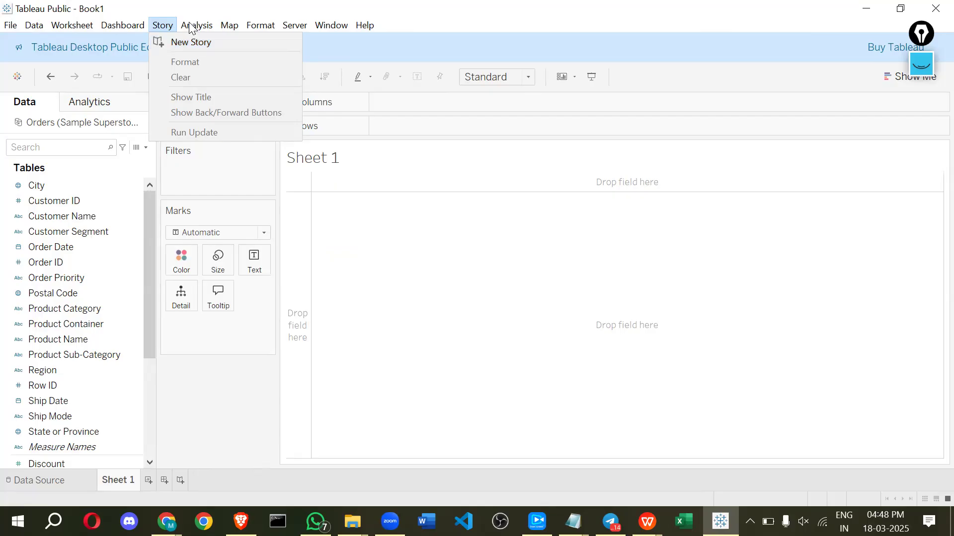
mouse_move(190, 29)
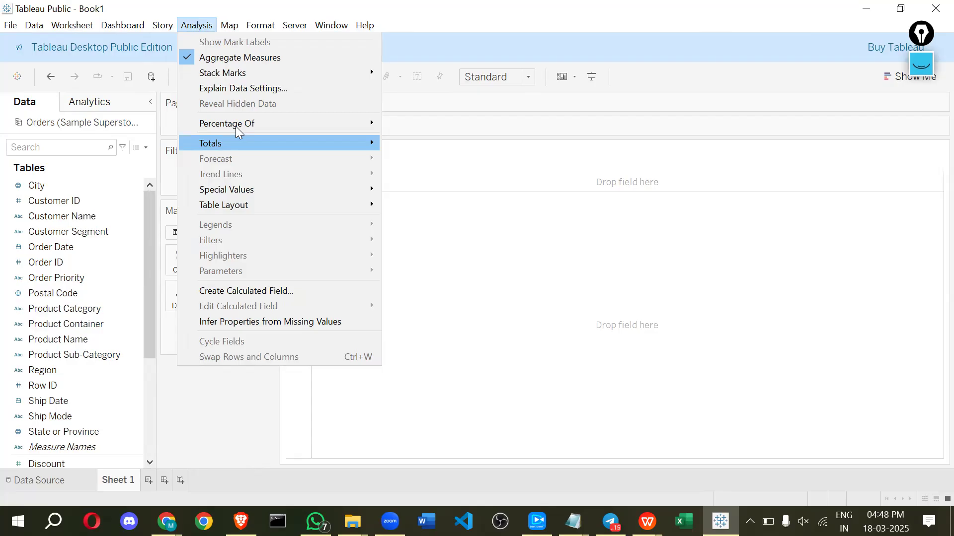
mouse_move(236, 128)
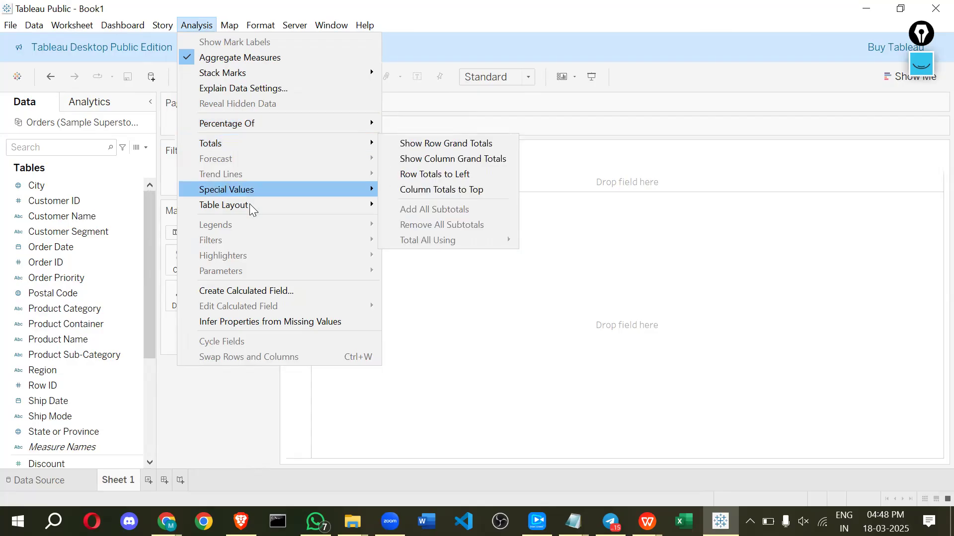
mouse_move(252, 209)
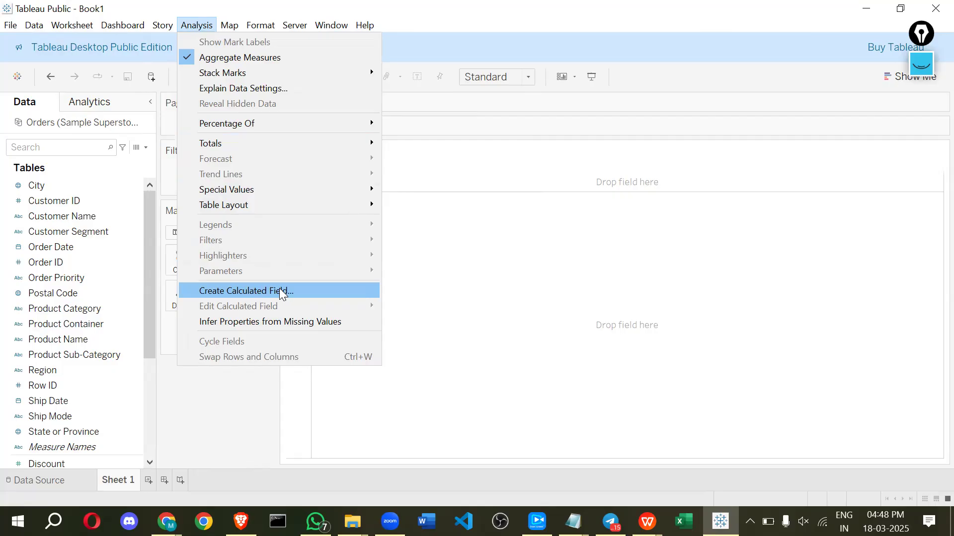
- Review the Map, Format, Server, Window and Help commands available for the worksheet
left_click(232, 27)
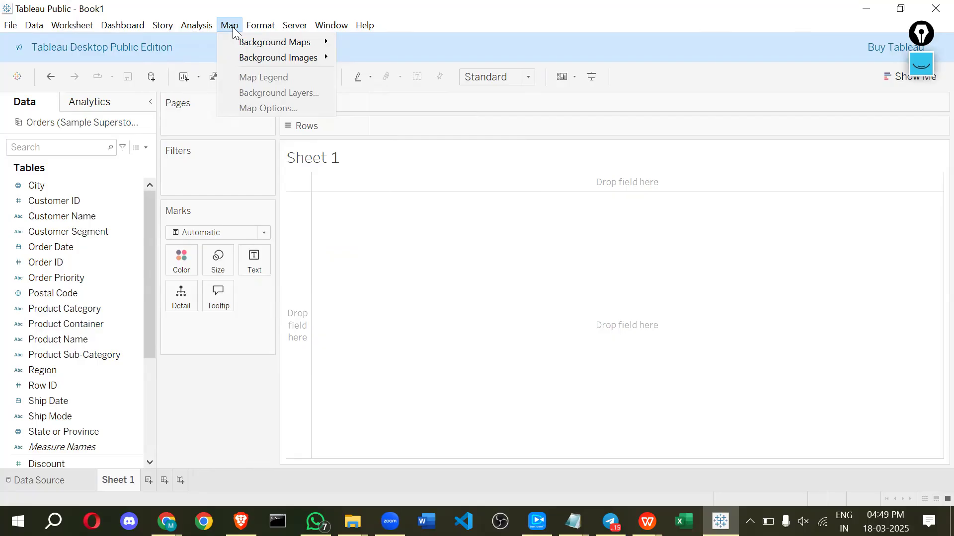
mouse_move(267, 26)
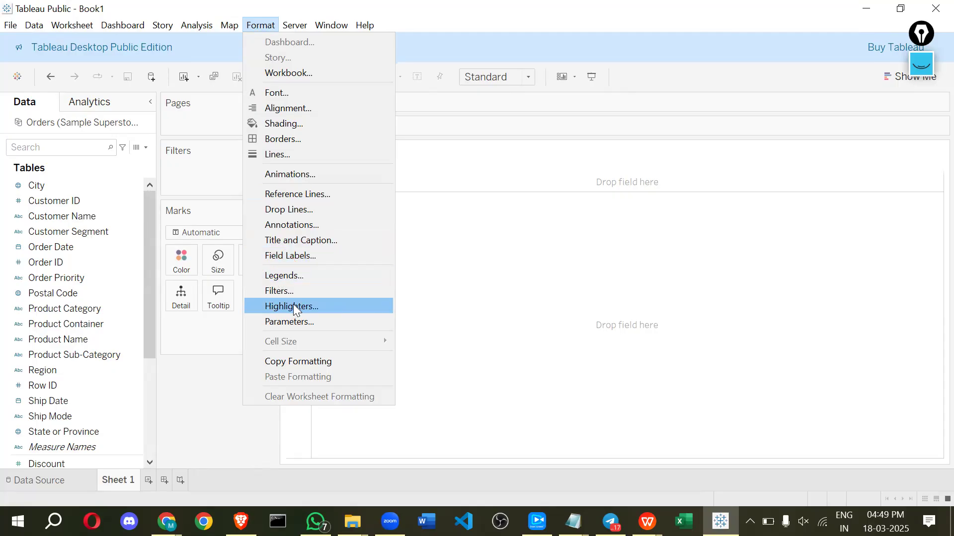
left_click(289, 25)
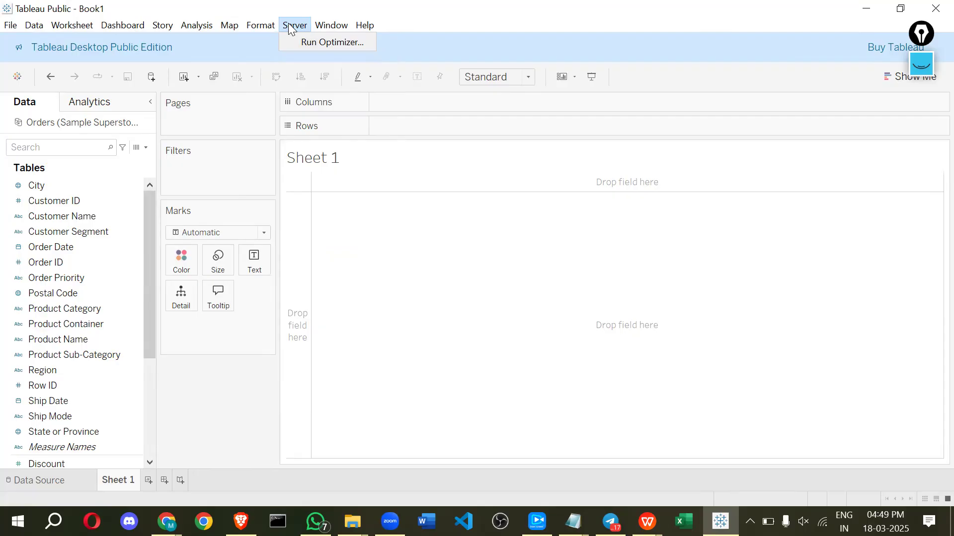
key("Escape")
left_click(323, 28)
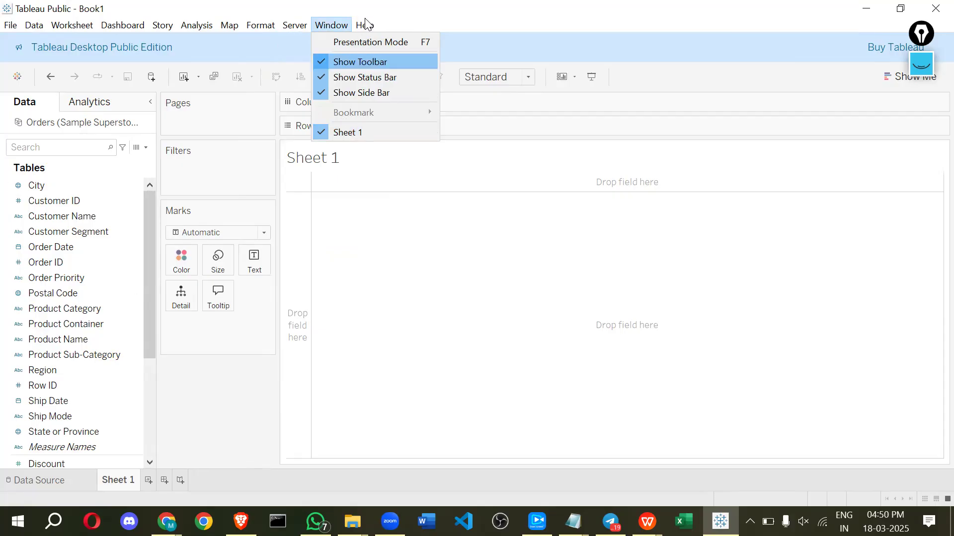
mouse_move(366, 25)
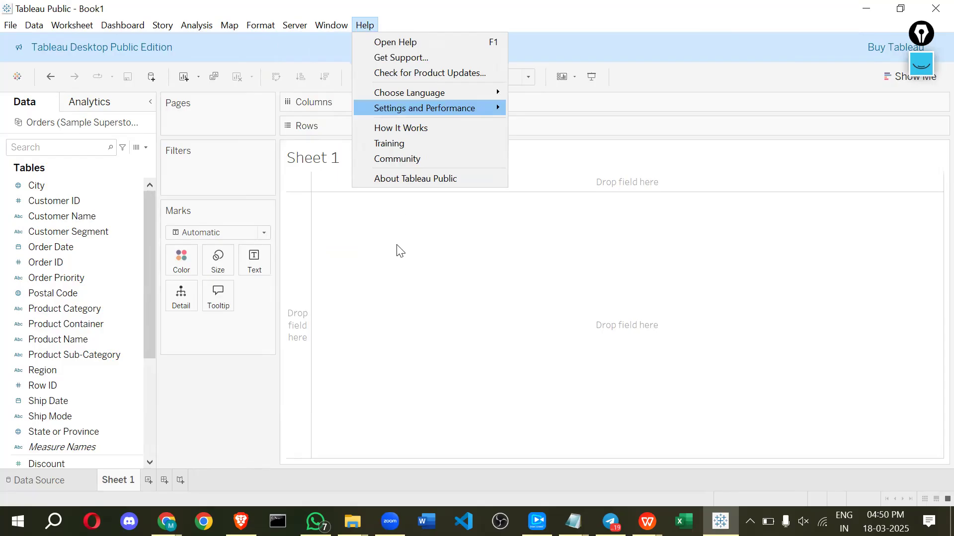
- Open the Show Me chart options and circle the worksheet toolbar with the annotation pen before hiding the ink
left_click(934, 6)
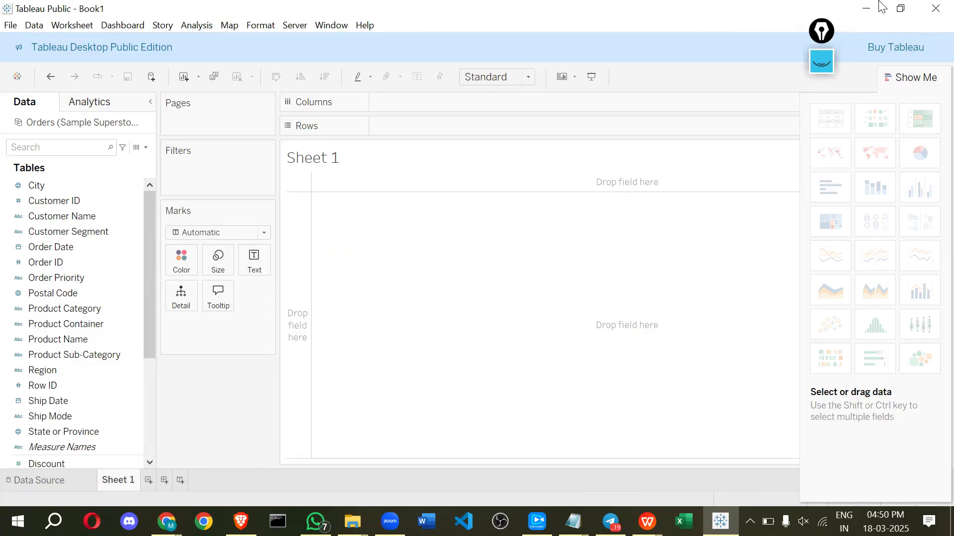
left_click(821, 61)
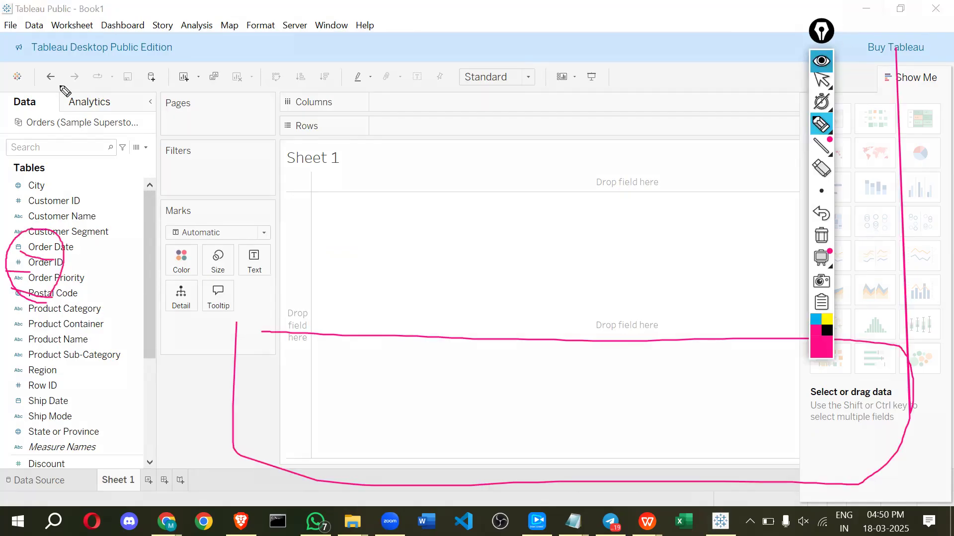
mouse_move(89, 87)
left_mouse_down()
mouse_move(383, 87)
mouse_move(39, 65)
mouse_move(49, 81)
left_mouse_up()
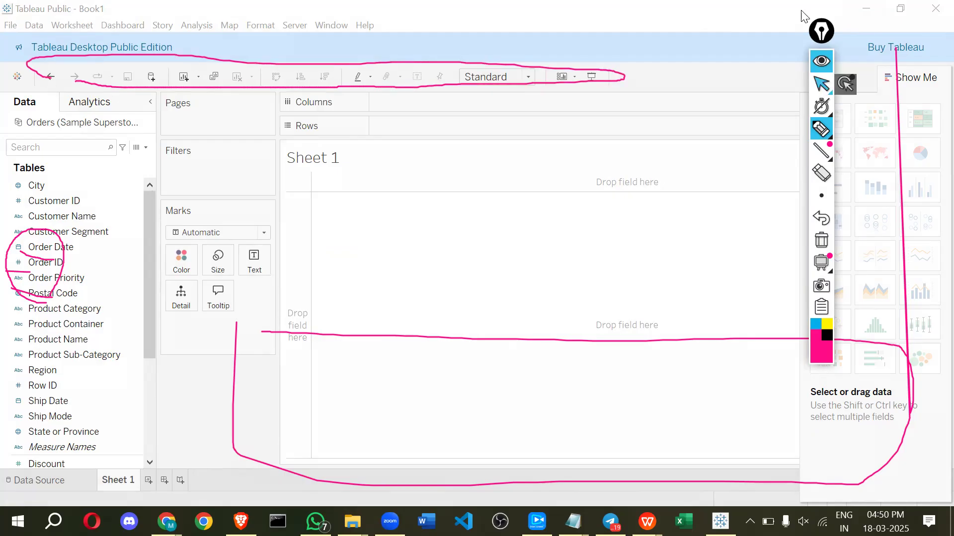
left_click(821, 85)
key("Escape")
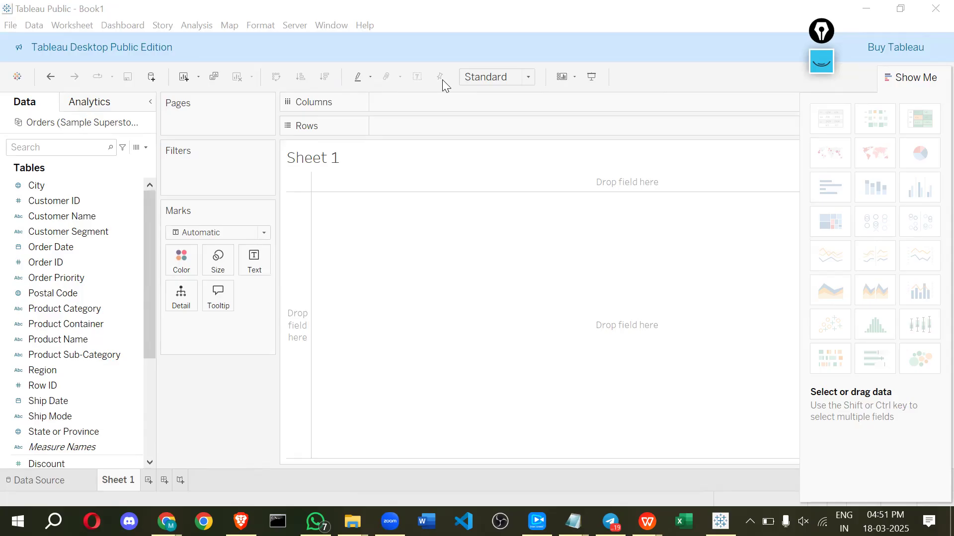
- Review the view fit options: Standard, Fit Width, Fit Height and Entire View
left_click(492, 82)
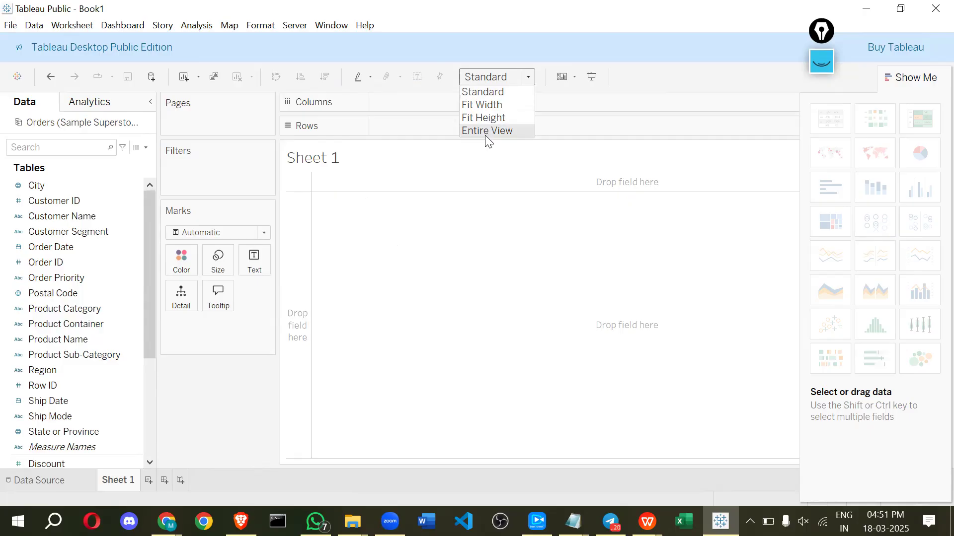
left_click(539, 75)
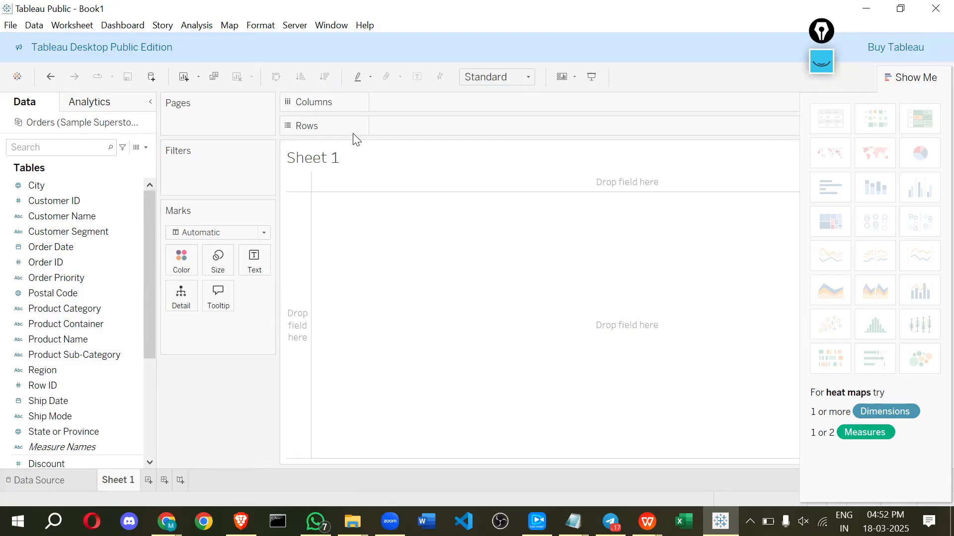
- Switch to Chrome and search Google for "heat map" in a new tab
key("alt+Tab")
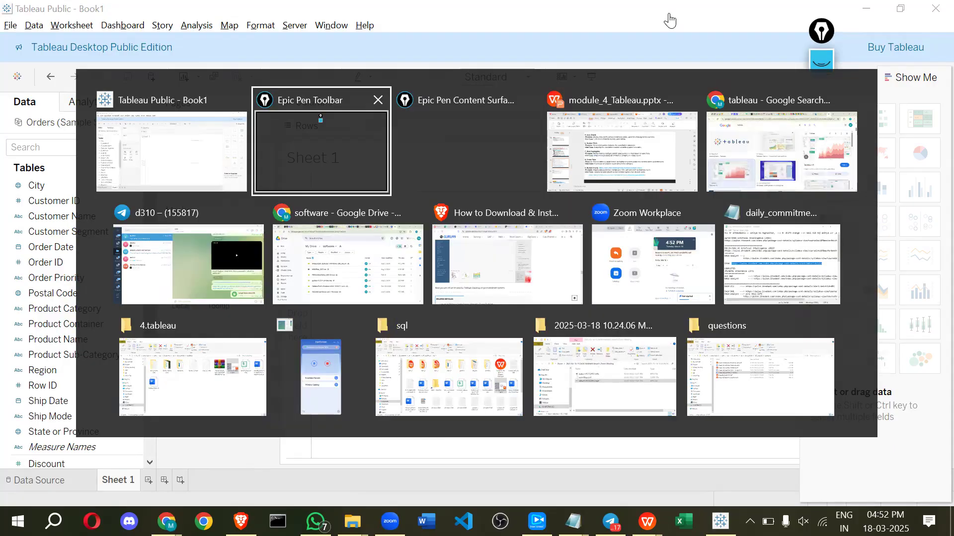
key("Tab")
key("Tab")
key("alt+Tab")
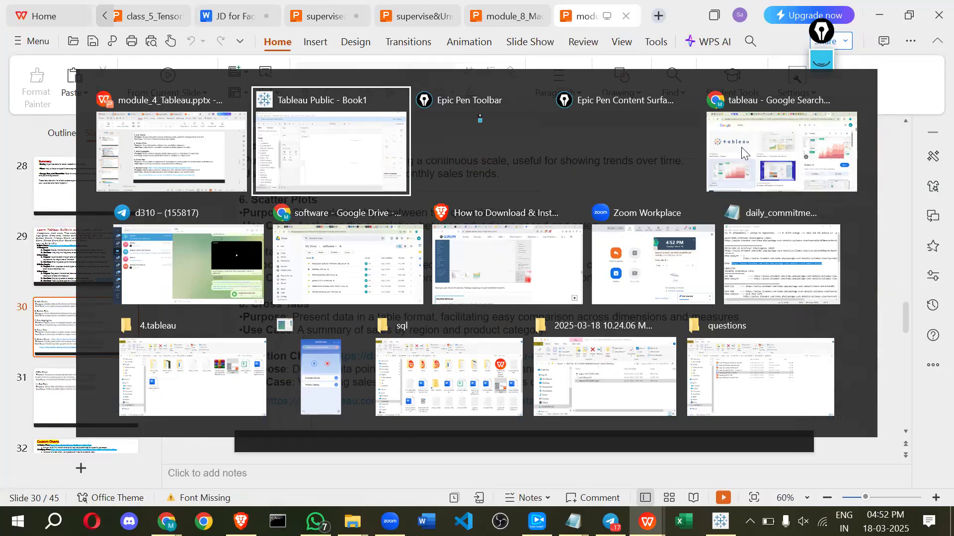
key("Tab")
key("Tab")
key("Tab")
left_click(800, 18)
type("heat")
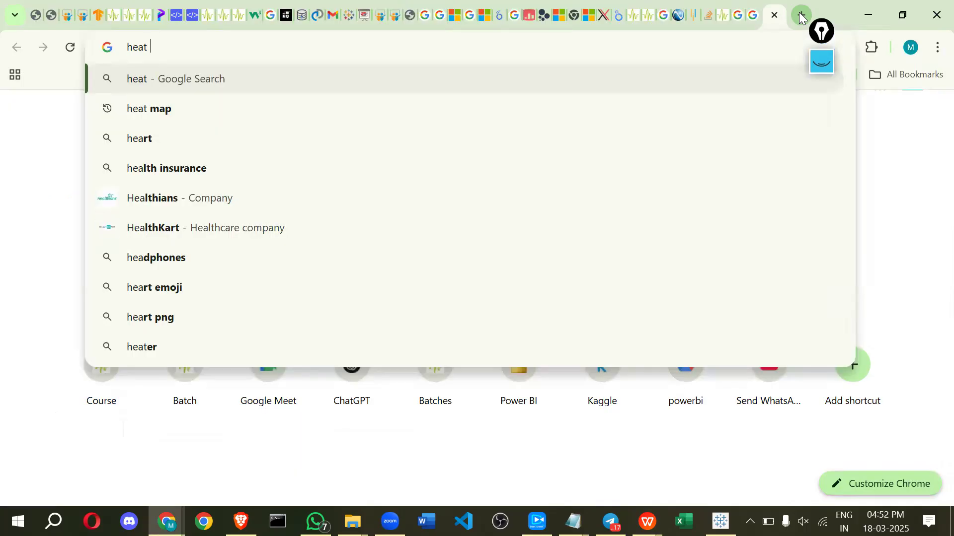
key("Down")
key("Return")
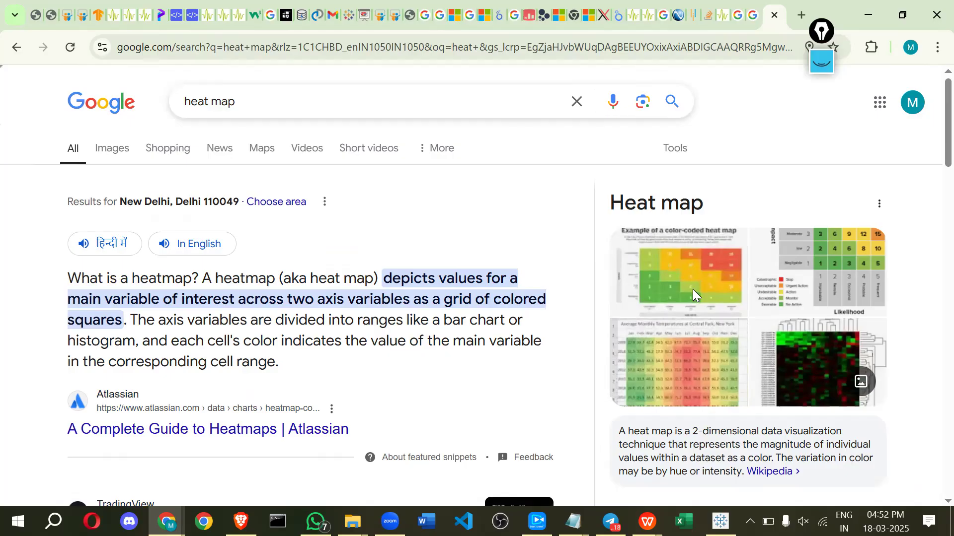
- Return to the Tableau Public worksheet and sketch a side-by-side bar chart with groups A and B in ink
key("alt+Tab")
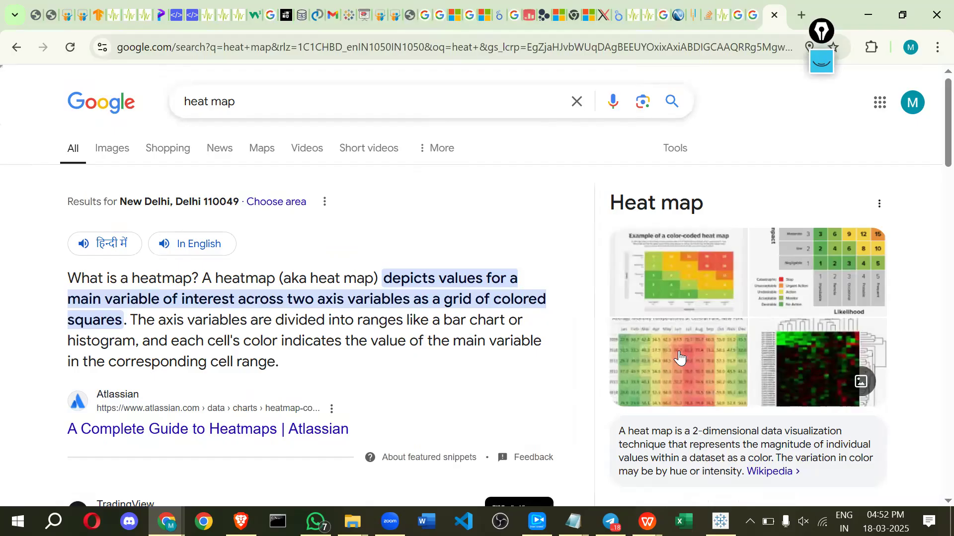
key("alt+Tab")
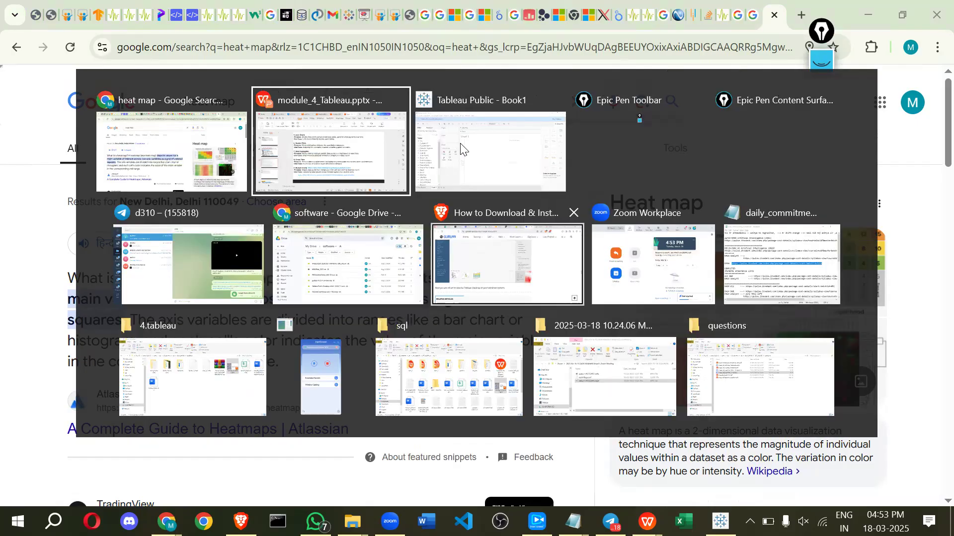
left_click(504, 172)
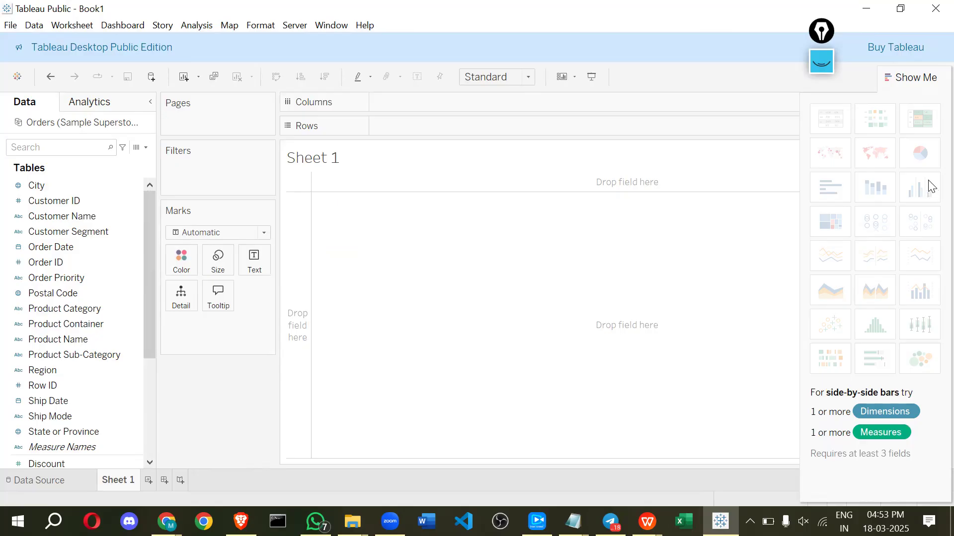
left_click(821, 61)
left_click(821, 129)
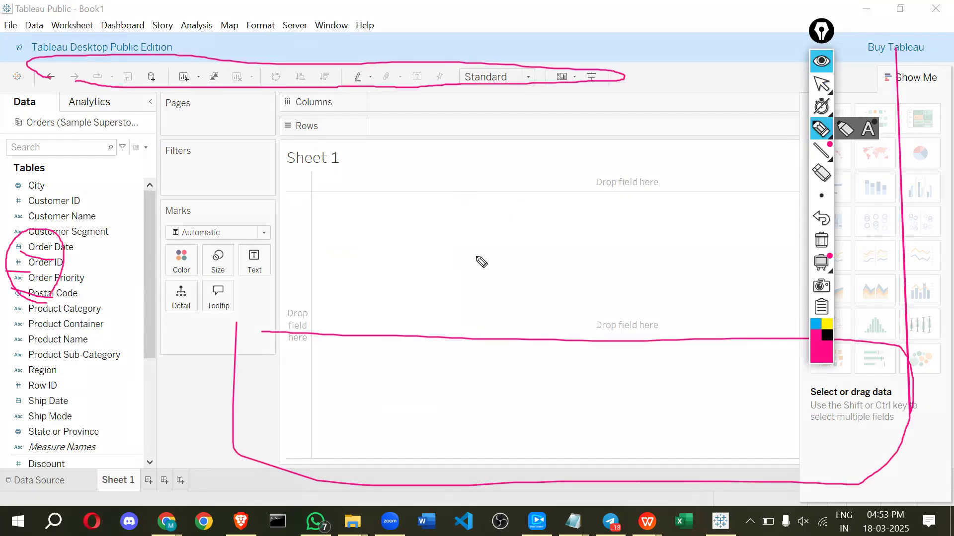
left_click(528, 294)
mouse_move(497, 265)
left_mouse_down()
mouse_move(497, 248)
mouse_move(530, 266)
mouse_move(549, 246)
left_mouse_up()
left_click_drag(541, 247, 638, 306)
mouse_move(619, 222)
left_mouse_down()
mouse_move(625, 271)
mouse_move(635, 275)
left_mouse_up()
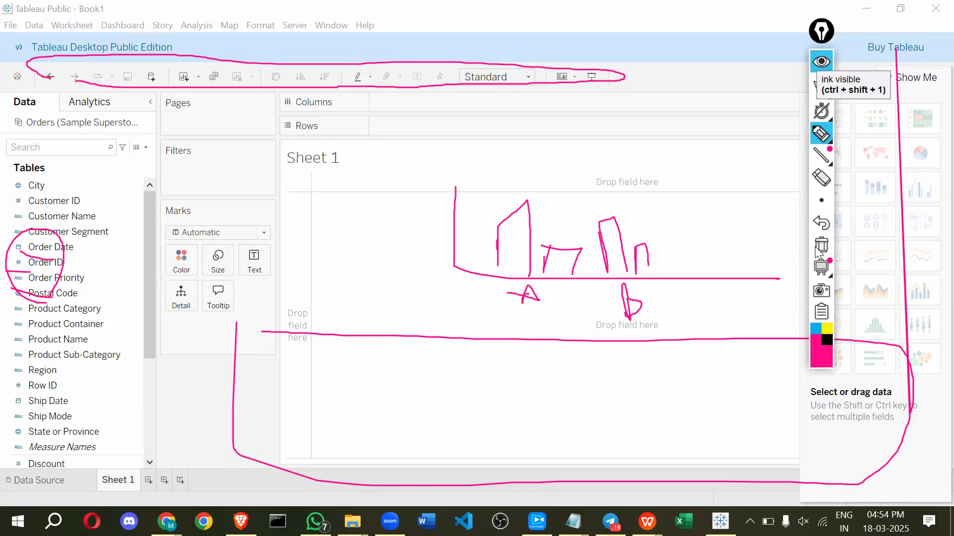
- Clear the existing ink and sketch a line chart on Sheet 1 with the label "All" below it
left_click(828, 261)
mouse_move(869, 259)
mouse_move(834, 259)
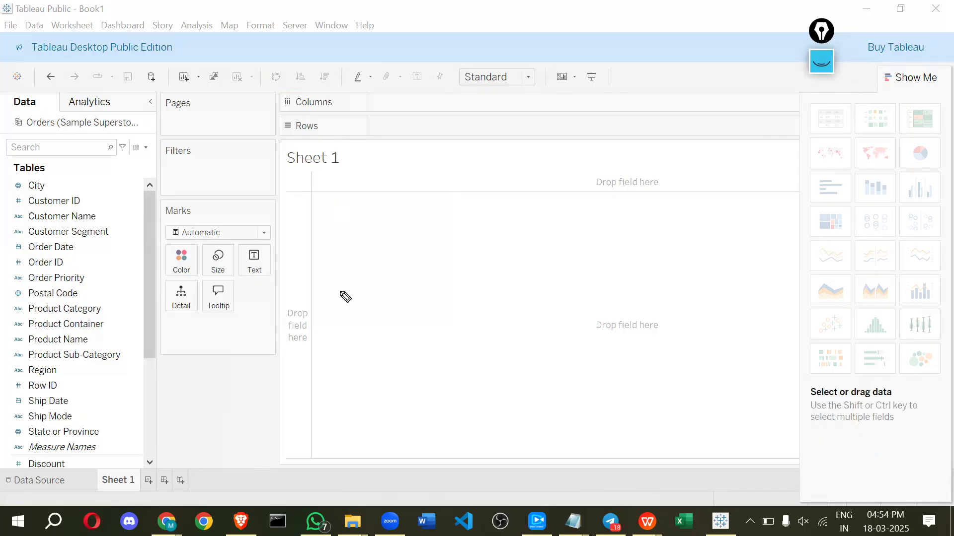
left_click_drag(338, 207, 641, 294)
mouse_move(543, 254)
left_mouse_down()
mouse_move(581, 255)
mouse_move(601, 230)
left_mouse_up()
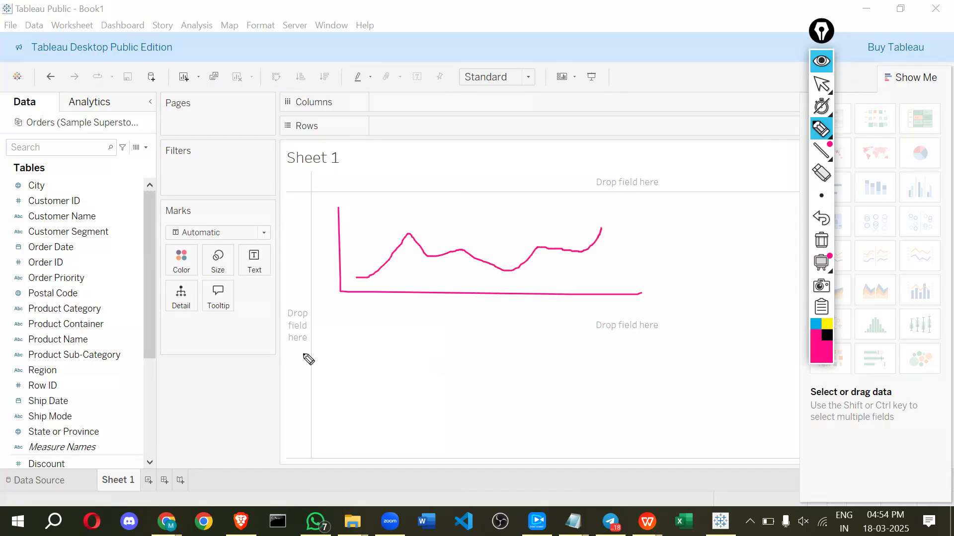
left_click_drag(375, 312, 381, 355)
left_click_drag(381, 354, 387, 336)
left_click_drag(413, 311, 423, 334)
left_click_drag(427, 322, 437, 341)
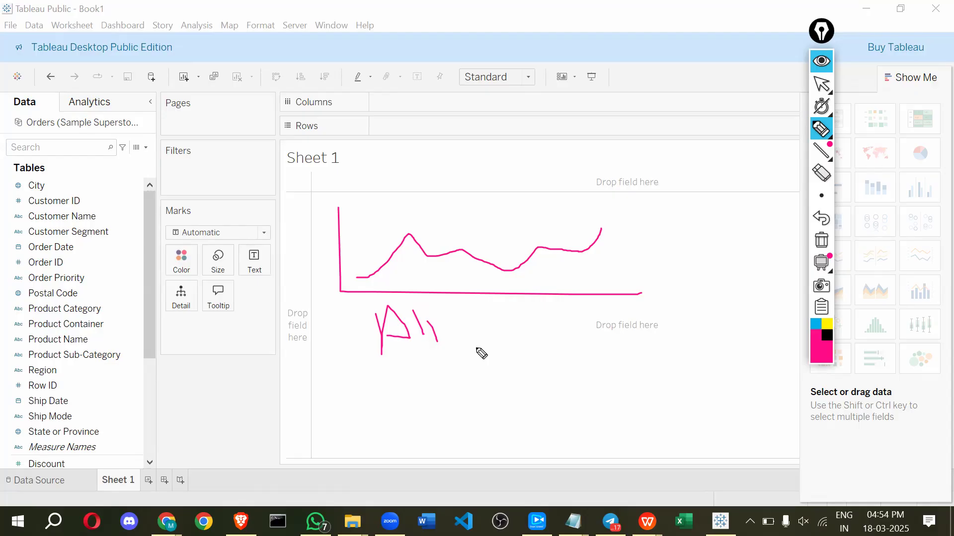
- Draw an arrow from the line chart to a four-part region grid with boxes labelled W, S, N and E
mouse_move(518, 298)
left_mouse_down()
mouse_move(536, 352)
mouse_move(507, 391)
left_mouse_up()
left_click_drag(508, 366, 519, 377)
left_click_drag(633, 351, 644, 434)
left_click_drag(558, 398, 721, 386)
mouse_move(552, 352)
left_mouse_down()
mouse_move(557, 378)
mouse_move(615, 358)
mouse_move(550, 352)
left_mouse_up()
mouse_move(643, 349)
left_mouse_down()
mouse_move(650, 355)
mouse_move(634, 389)
left_mouse_up()
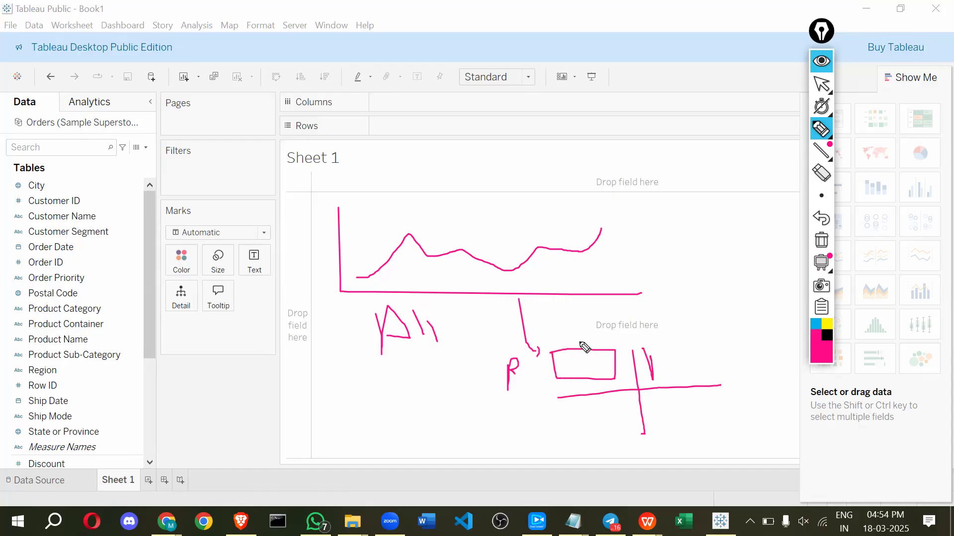
left_click_drag(601, 328, 579, 342)
left_click_drag(666, 324, 658, 339)
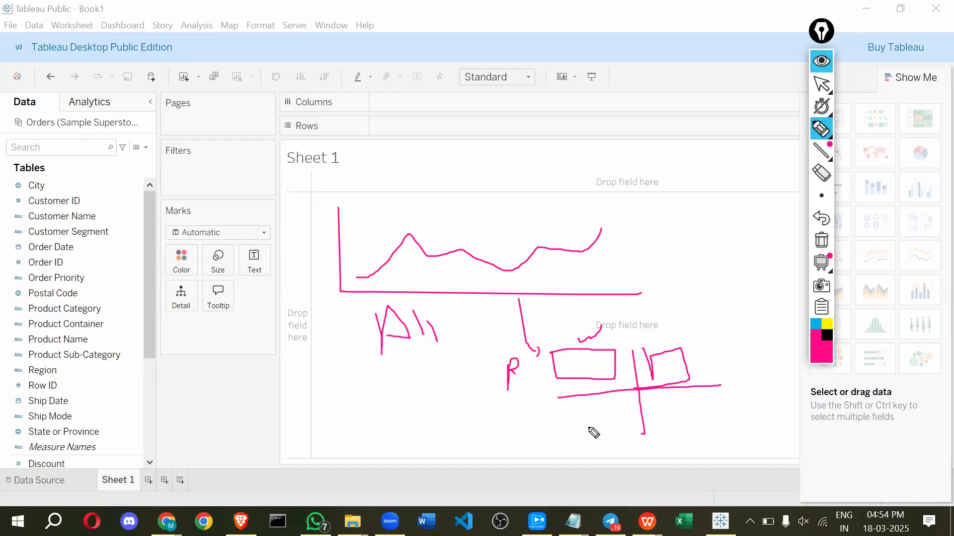
left_click_drag(594, 414, 604, 400)
left_click_drag(678, 410, 666, 398)
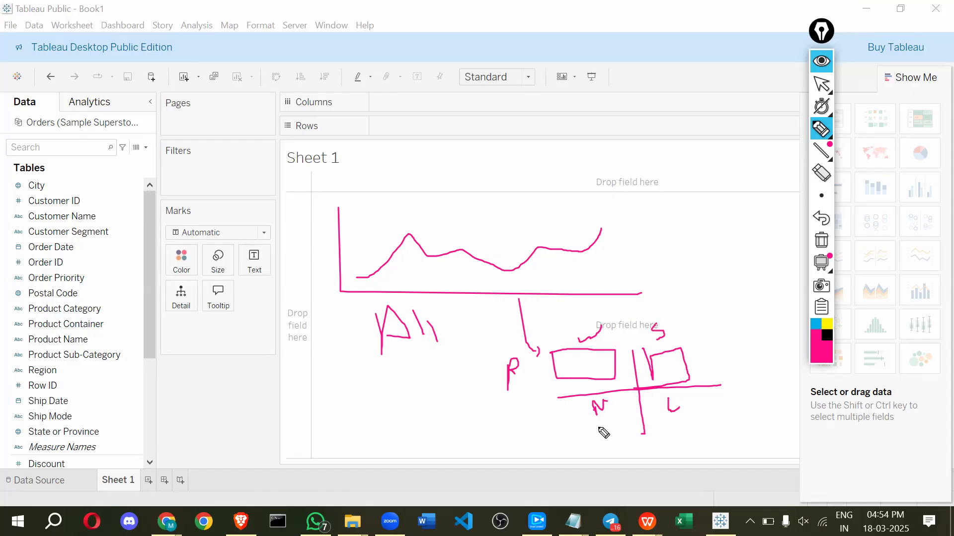
left_click_drag(595, 441, 587, 446)
left_click_drag(654, 425, 661, 444)
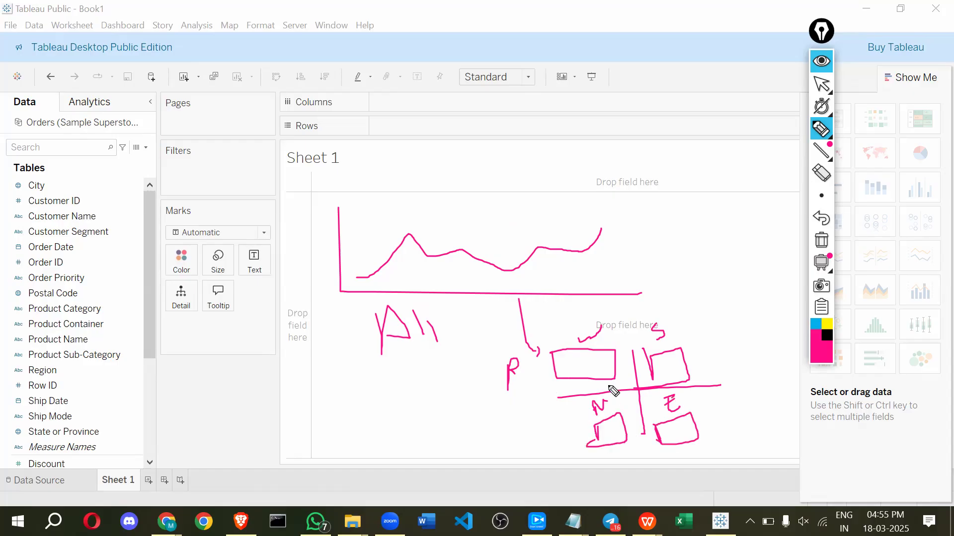
- Sketch a second chart divided into side-by-side region columns S, W, N and E, then put the ink away
mouse_move(437, 75)
left_mouse_down()
mouse_move(441, 174)
mouse_move(693, 161)
left_mouse_up()
left_click_drag(563, 88, 575, 174)
left_click_drag(517, 92, 526, 161)
left_click_drag(466, 111, 473, 145)
mouse_move(534, 116)
left_mouse_down()
mouse_move(536, 131)
mouse_move(595, 102)
mouse_move(647, 119)
left_mouse_up()
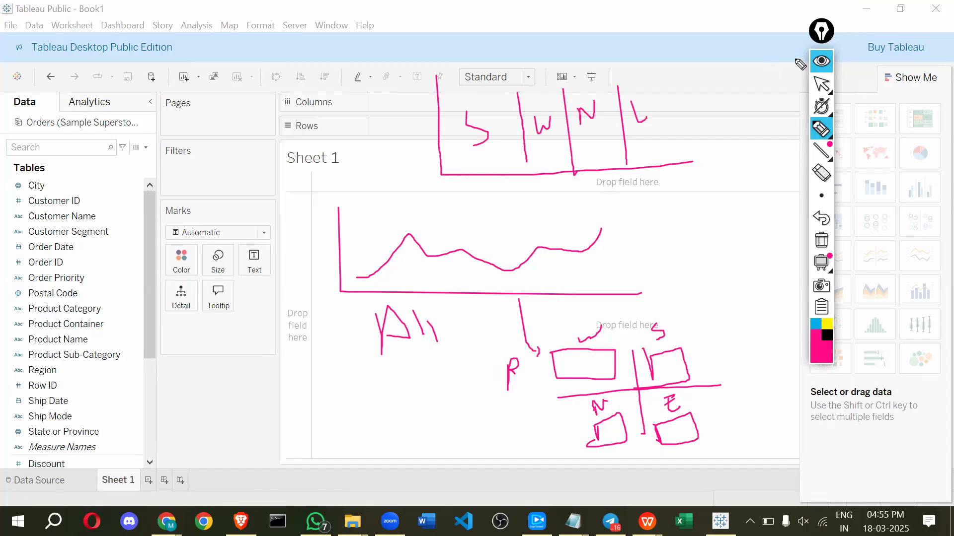
left_click(820, 62)
key("Escape")
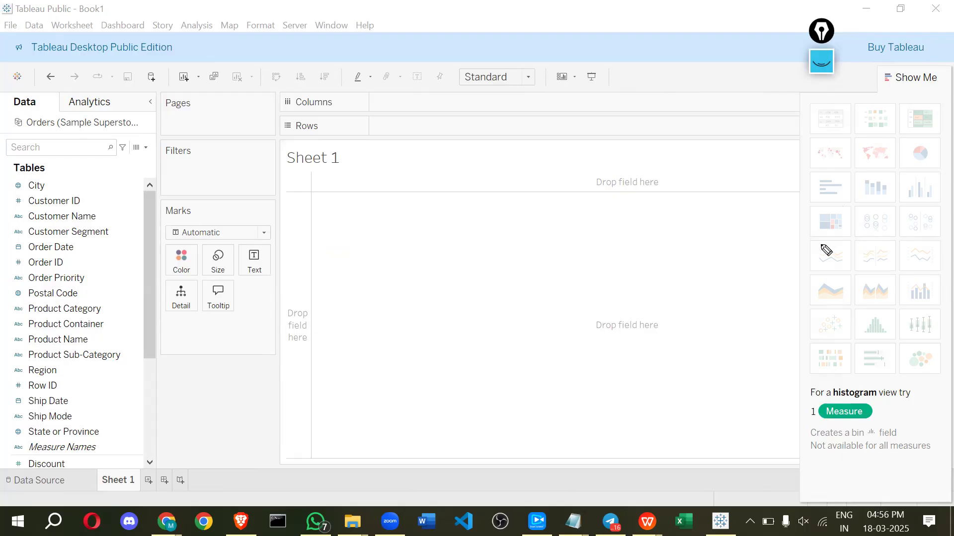
- Sketch a histogram of adjacent bars on the empty sheet and trace a bell-shaped distribution curve over it
left_click_drag(391, 364, 660, 354)
mouse_move(546, 363)
left_mouse_down()
mouse_move(536, 319)
mouse_move(577, 365)
left_mouse_up()
mouse_move(572, 311)
left_mouse_down()
mouse_move(600, 358)
mouse_move(592, 324)
mouse_move(607, 354)
mouse_move(631, 356)
left_mouse_up()
mouse_move(640, 344)
left_mouse_down()
mouse_move(642, 329)
mouse_move(654, 354)
mouse_move(672, 346)
left_mouse_up()
mouse_move(515, 351)
left_mouse_down()
mouse_move(530, 359)
mouse_move(502, 336)
mouse_move(507, 358)
mouse_move(486, 356)
mouse_move(471, 336)
mouse_move(463, 358)
mouse_move(460, 339)
mouse_move(464, 362)
mouse_move(478, 336)
mouse_move(511, 323)
left_mouse_up()
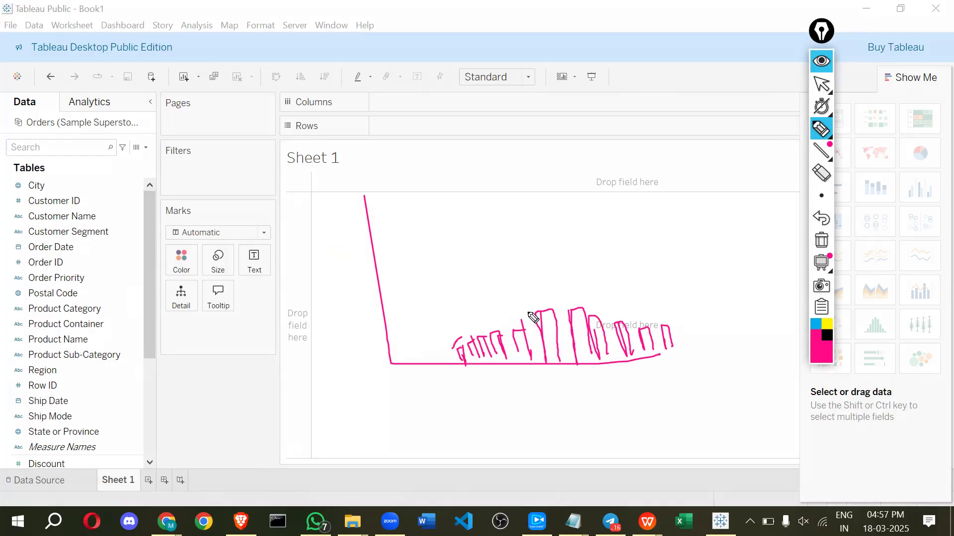
left_click_drag(645, 320, 723, 337)
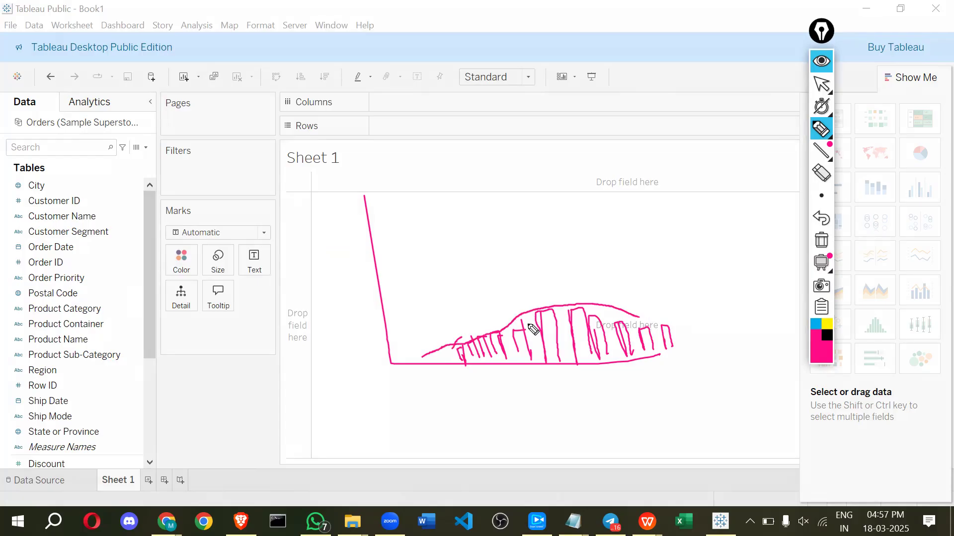
left_click_drag(422, 356, 356, 371)
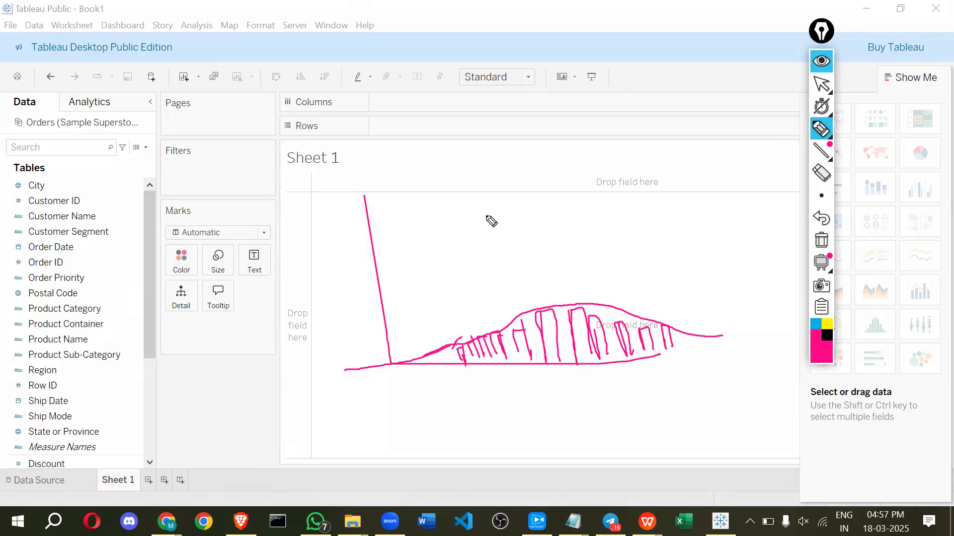
- Draw a small pair of axes above the histogram and write "Data" with an arrow beside it
mouse_move(474, 92)
left_mouse_down()
mouse_move(475, 171)
mouse_move(551, 157)
left_mouse_up()
mouse_move(440, 97)
left_mouse_down()
mouse_move(449, 83)
mouse_move(456, 103)
mouse_move(506, 82)
mouse_move(519, 90)
left_mouse_up()
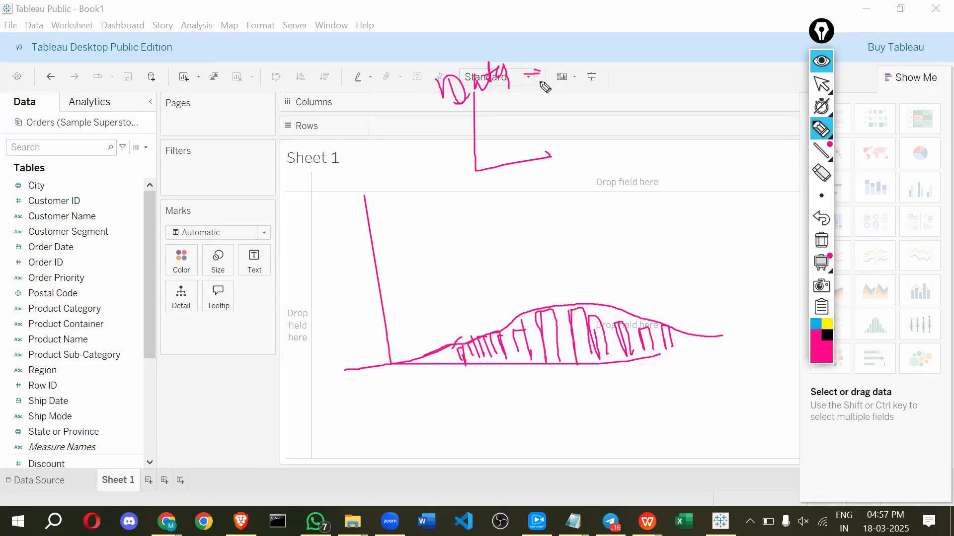
left_click_drag(523, 76, 543, 78)
- Sketch a small example histogram with bin marks 0, 5, 10 and 15 and a count label on its vertical axis
mouse_move(641, 48)
left_mouse_down()
mouse_move(642, 64)
mouse_move(603, 49)
mouse_move(601, 30)
mouse_move(578, 39)
left_mouse_up()
left_click_drag(584, 1, 597, 43)
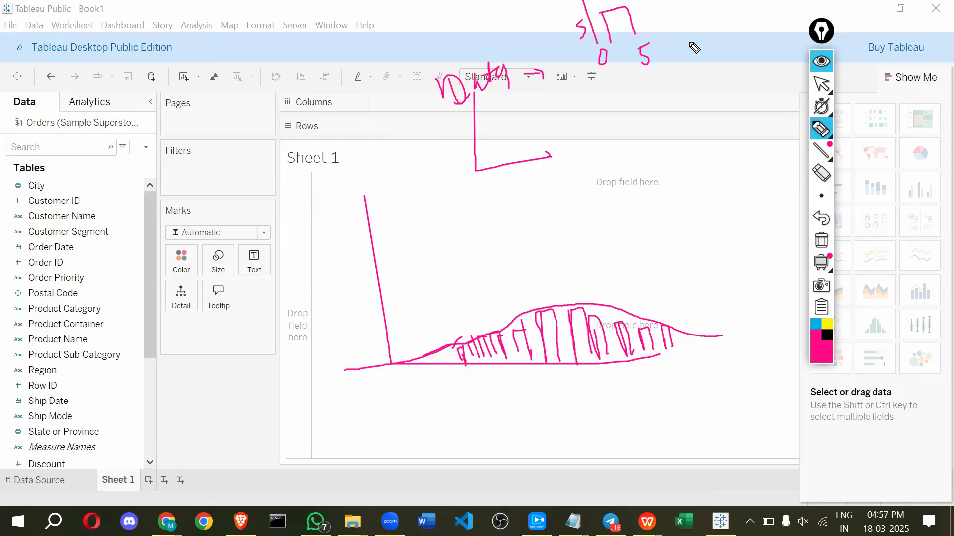
left_click_drag(681, 43, 686, 53)
left_click_drag(691, 41, 690, 50)
left_click_drag(637, 32, 665, 29)
left_click_drag(760, 12, 599, 44)
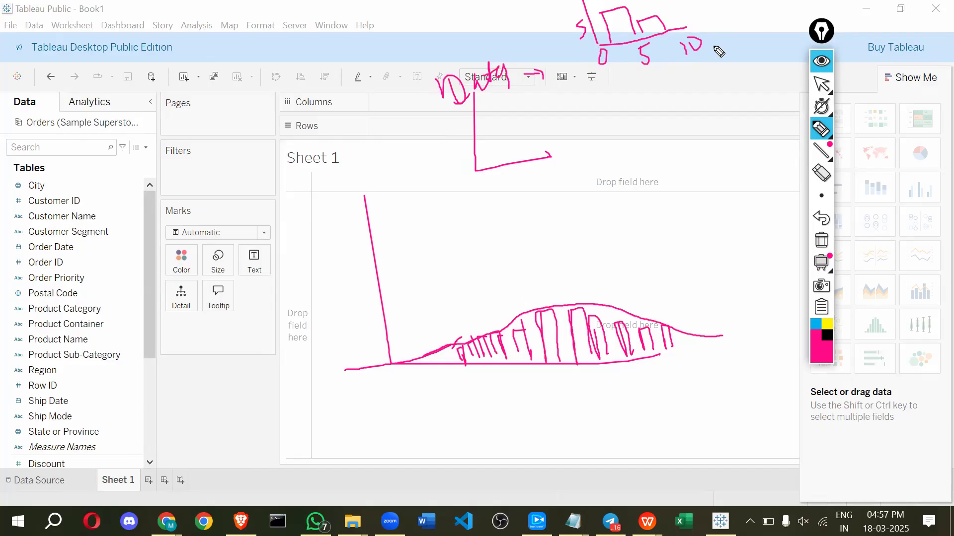
left_click_drag(714, 33, 713, 45)
left_click_drag(725, 34, 725, 39)
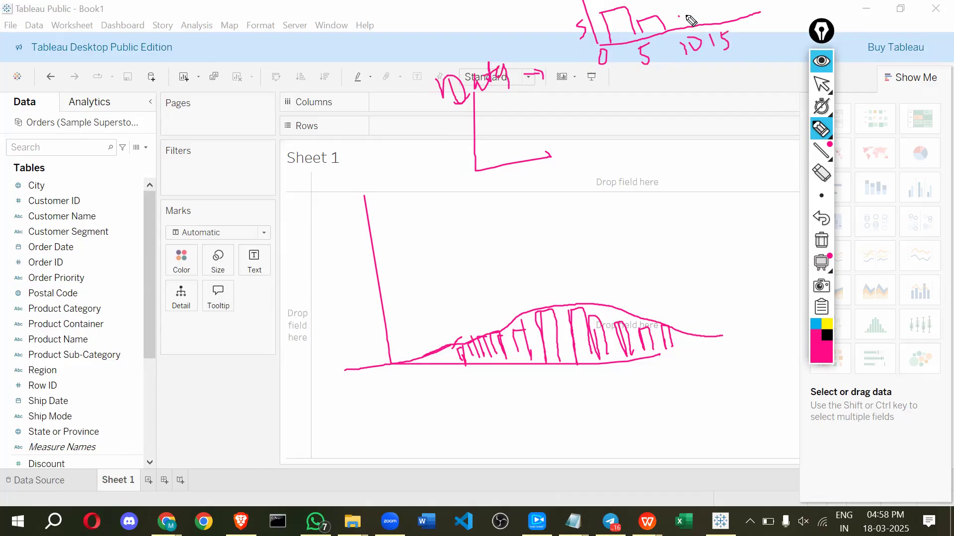
left_click_drag(696, 24, 676, 18)
mouse_move(572, 20)
left_mouse_down()
mouse_move(530, 9)
mouse_move(541, 15)
left_mouse_up()
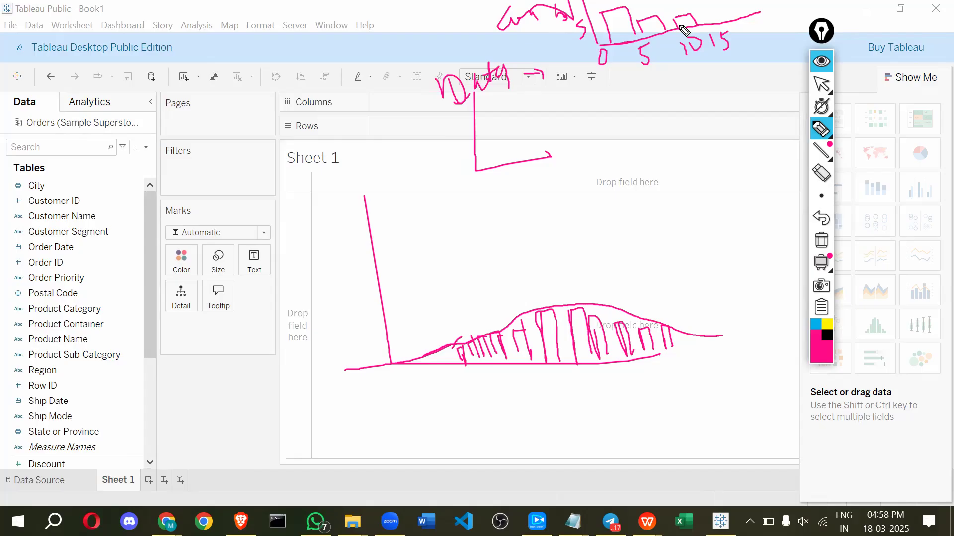
- Annotate the small histogram with a circled 5, a double-headed arrow below the bins, numbers in the bars and a circled 3
mouse_move(639, 101)
left_mouse_down()
mouse_move(636, 113)
mouse_move(631, 106)
left_mouse_up()
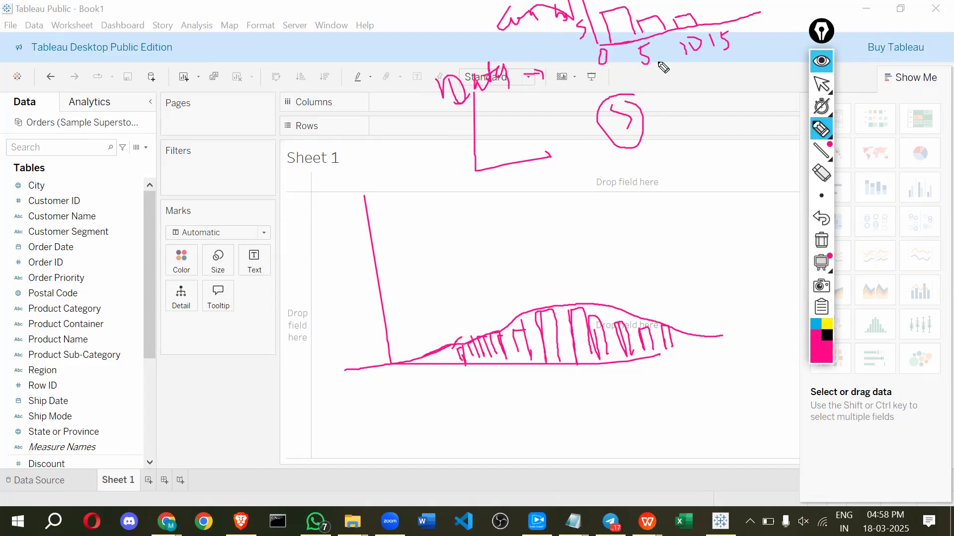
mouse_move(728, 64)
left_mouse_down()
mouse_move(651, 82)
mouse_move(674, 90)
left_mouse_up()
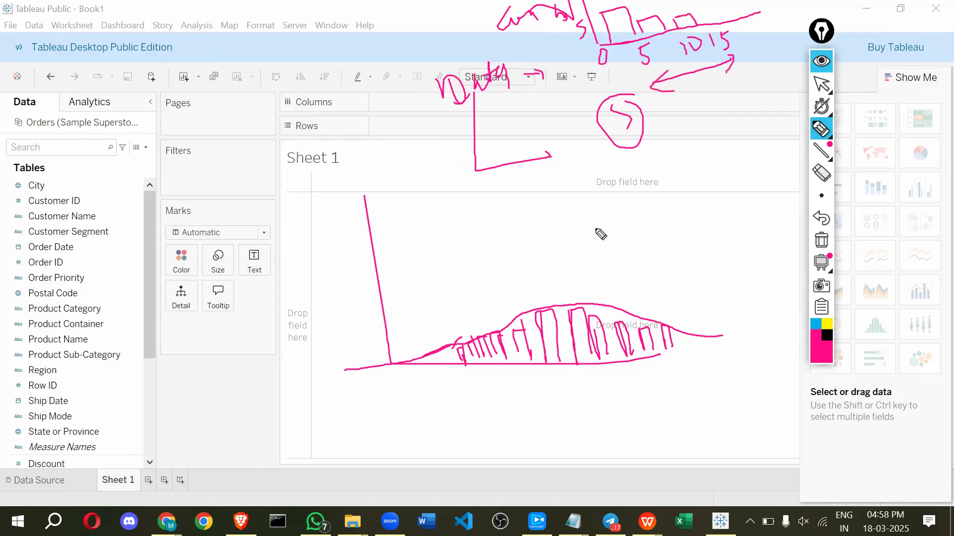
left_click_drag(647, 22, 656, 28)
left_click_drag(655, 136, 694, 157)
left_click_drag(688, 117, 688, 117)
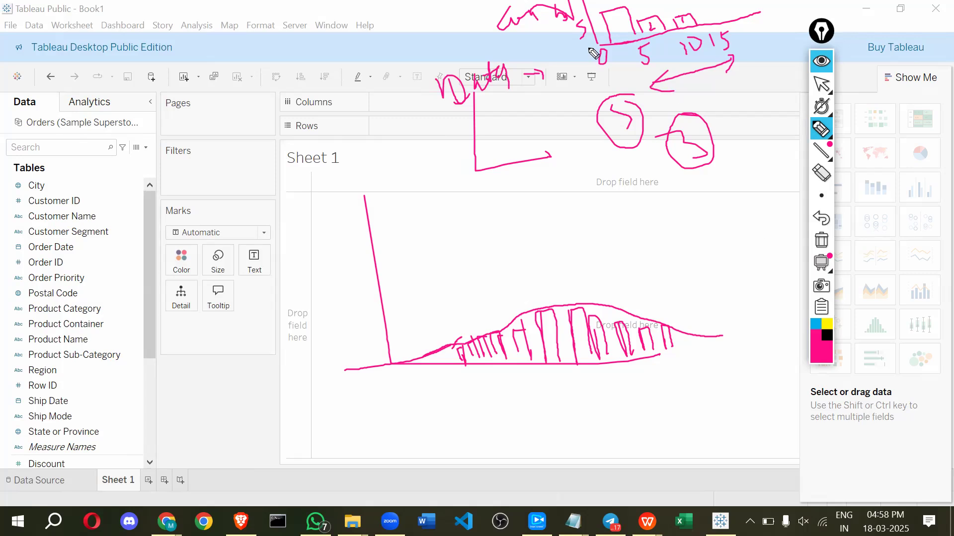
- Circle the histogram type in Show Me, add direction arrows along the large histogram's axes and label its vertical axis "Counts"
mouse_move(889, 319)
left_mouse_down()
mouse_move(865, 336)
mouse_move(890, 319)
left_mouse_up()
left_click_drag(371, 165, 420, 194)
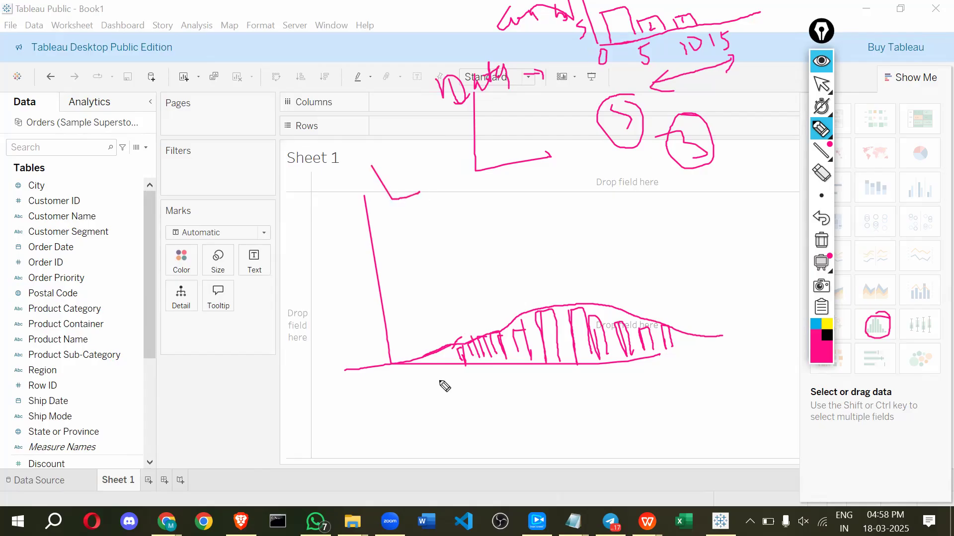
left_click_drag(490, 367, 489, 379)
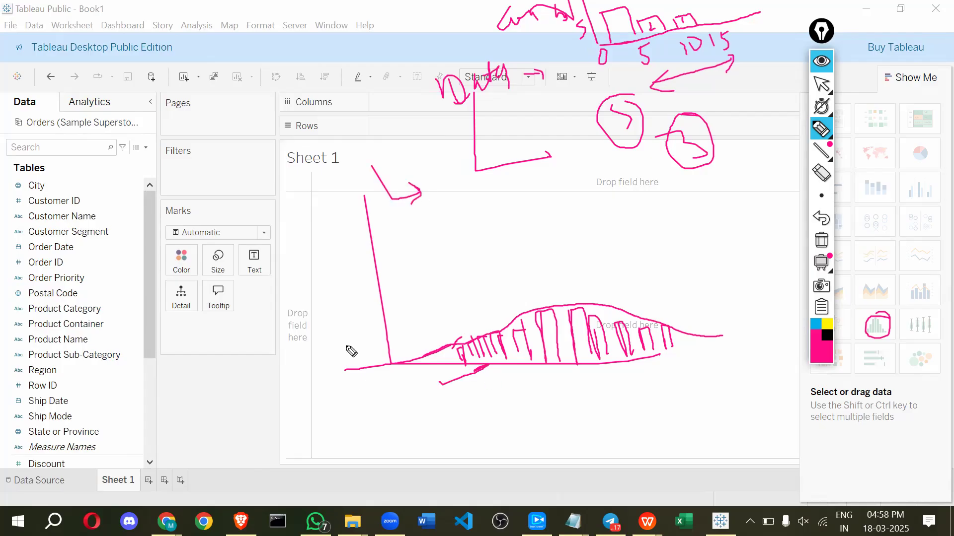
mouse_move(299, 178)
left_mouse_down()
mouse_move(320, 213)
mouse_move(372, 185)
left_mouse_up()
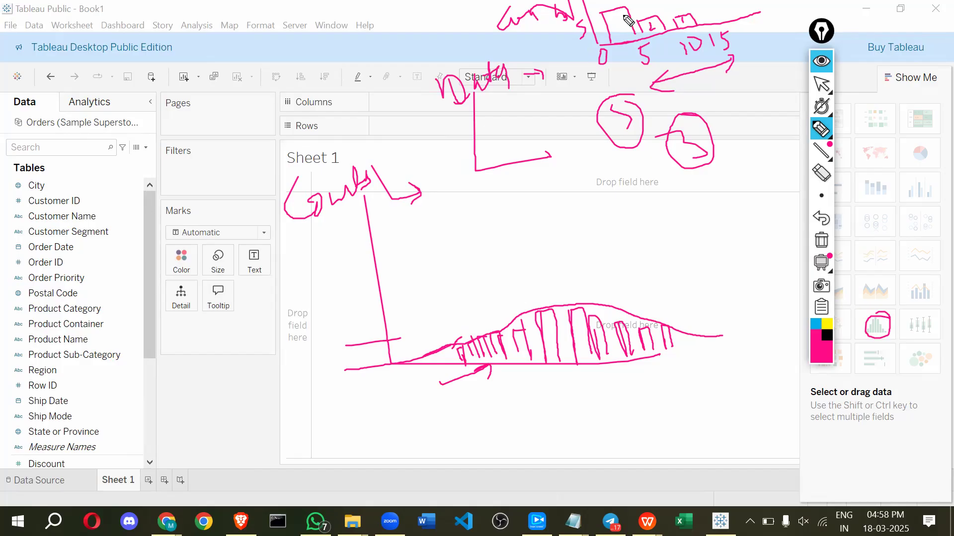
- Mark the bars of the small histogram, label them "bins" and draw a long downward arrow from their shared edge
mouse_move(622, 20)
left_mouse_down()
mouse_move(615, 30)
mouse_move(624, 21)
left_mouse_up()
left_click_drag(618, 45, 629, 92)
left_click(634, 79)
mouse_move(633, 83)
left_mouse_down()
mouse_move(635, 90)
mouse_move(640, 83)
left_mouse_up()
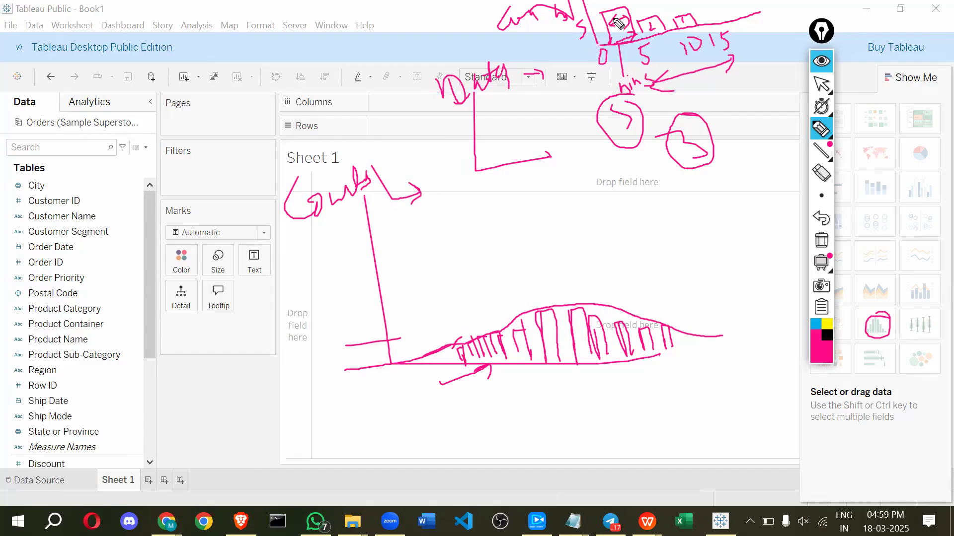
left_click_drag(642, 29, 662, 23)
mouse_move(639, 35)
left_mouse_down()
mouse_move(650, 204)
mouse_move(669, 192)
left_mouse_up()
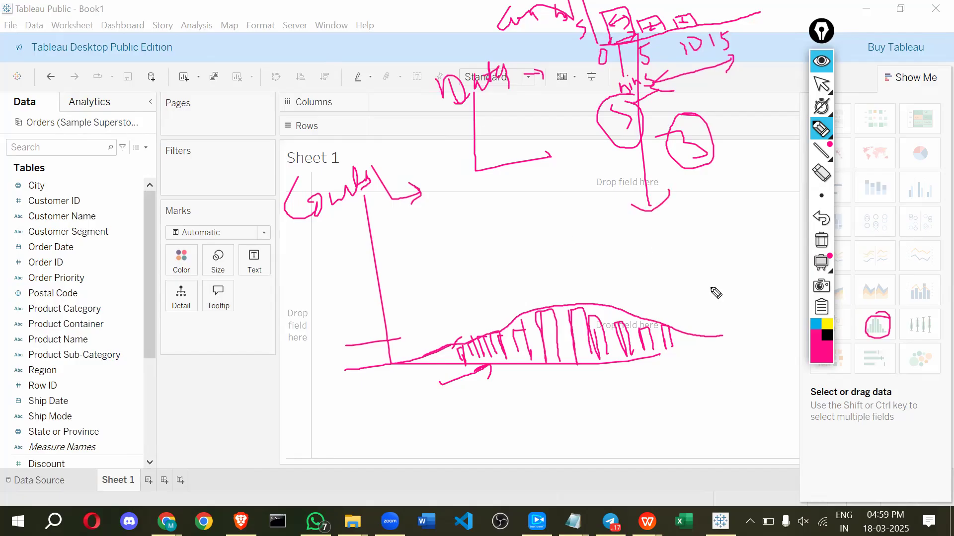
- Write the range "0 – 50" in a box and note 10 below the large histogram, with an arrow up toward the range
left_click_drag(646, 238, 688, 238)
left_click_drag(735, 212, 729, 242)
left_click_drag(751, 210, 745, 214)
mouse_move(547, 320)
left_mouse_down()
mouse_move(541, 333)
mouse_move(543, 310)
mouse_move(553, 310)
mouse_move(549, 399)
mouse_move(562, 380)
left_mouse_up()
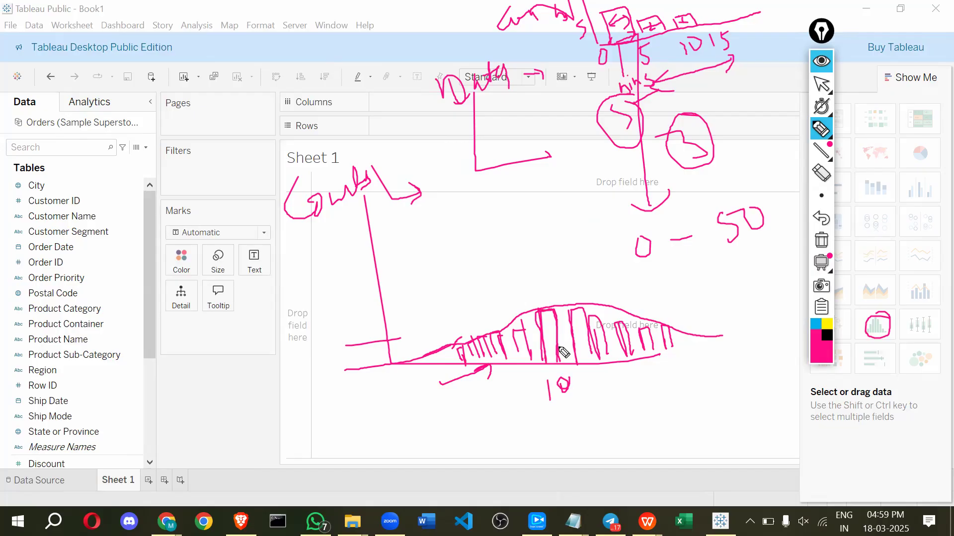
left_click_drag(607, 215, 626, 252)
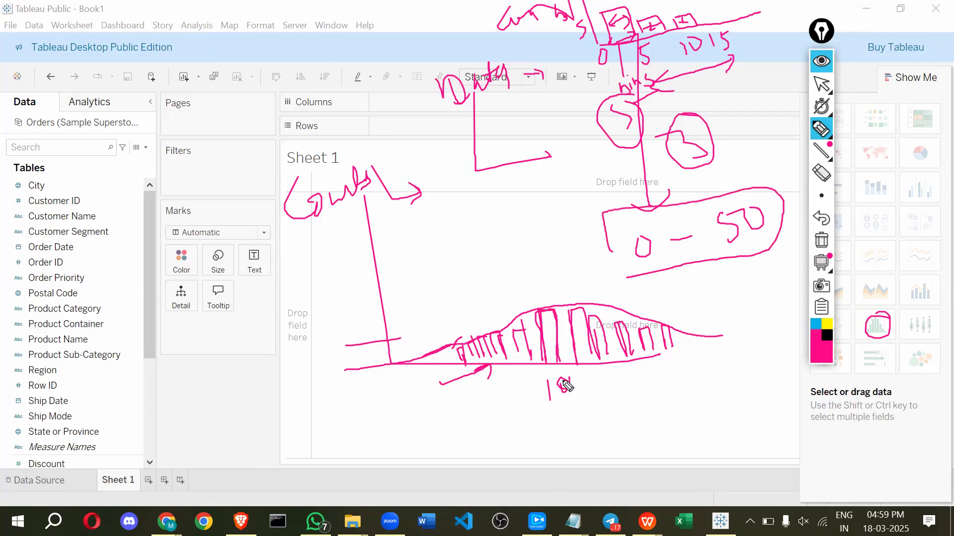
left_click_drag(565, 379, 570, 384)
left_click_drag(660, 383, 755, 282)
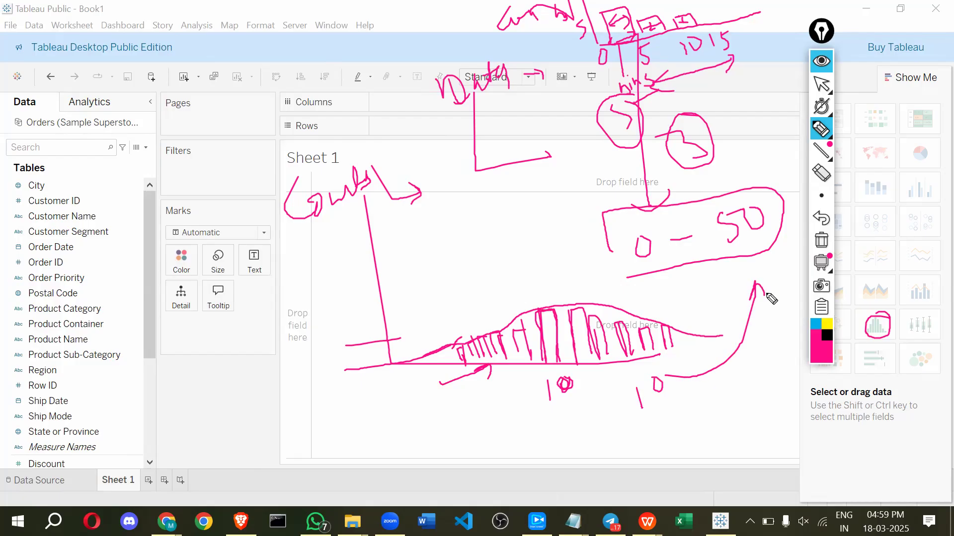
left_click_drag(756, 282, 763, 295)
- Clear all the sketches, write the range "0 – 50" above the sheet and draw a new pair of axes
key("Delete")
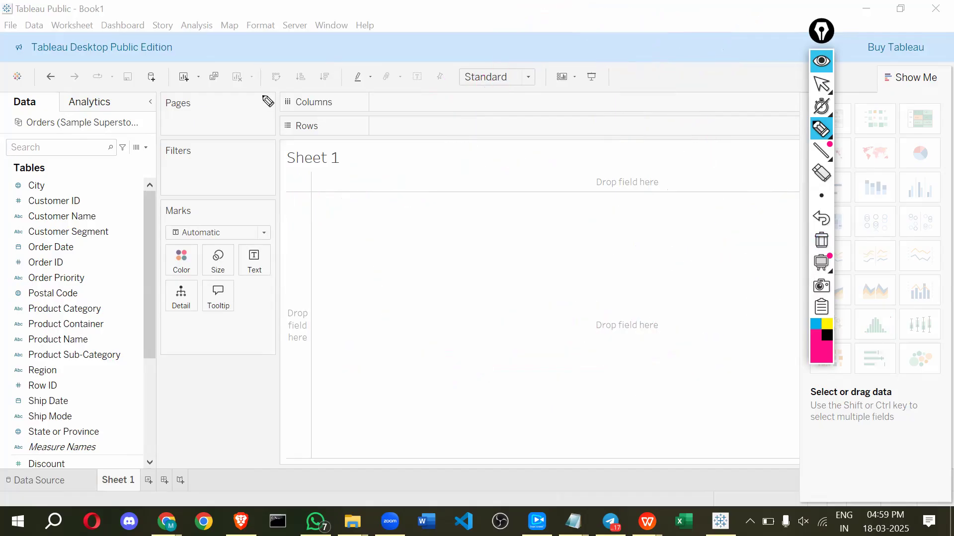
left_click_drag(248, 74, 257, 70)
mouse_move(277, 87)
left_mouse_down()
mouse_move(382, 86)
mouse_move(411, 116)
left_mouse_up()
left_click_drag(399, 72, 432, 82)
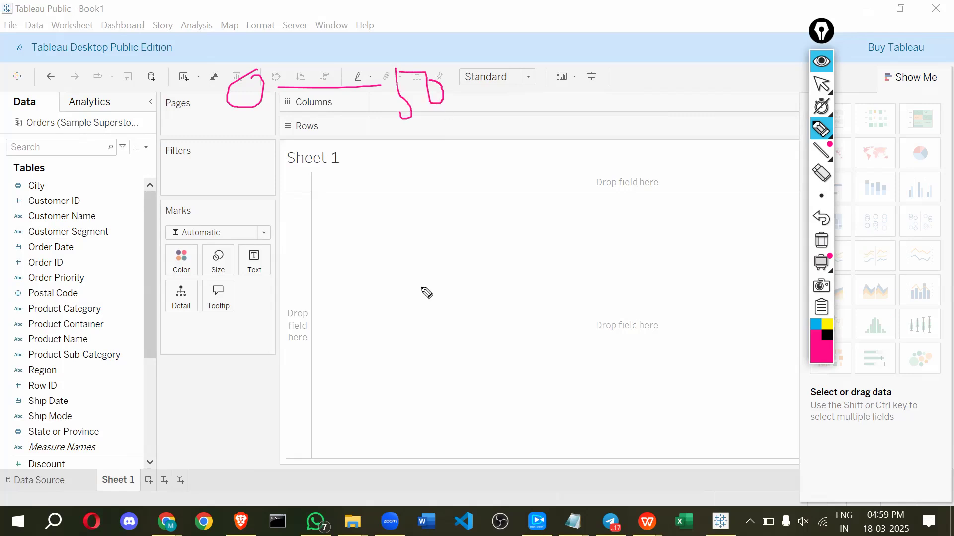
left_click_drag(419, 179, 700, 266)
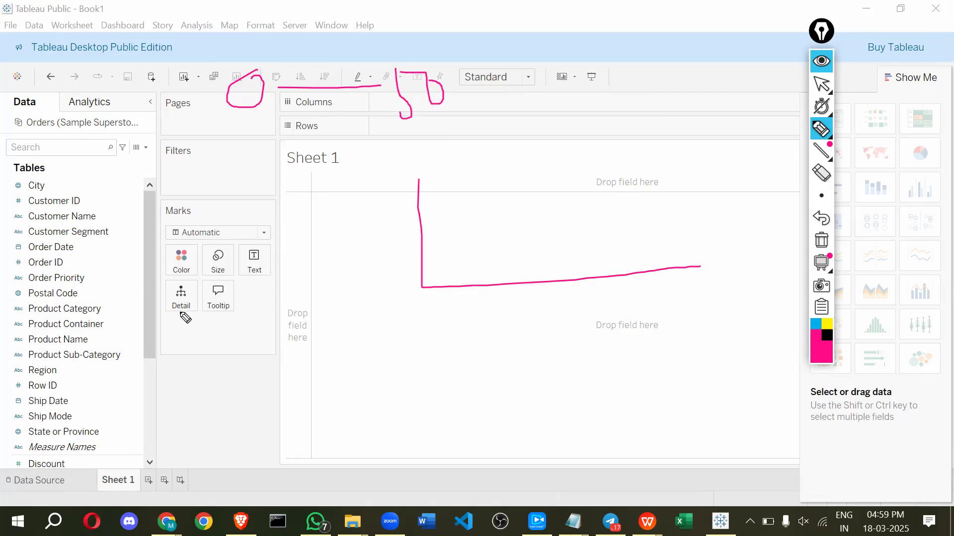
- Annotate the new axes with an arrow and "10 bars", write "bin", and put 10 under the 50 as a division
mouse_move(371, 394)
left_mouse_down()
mouse_move(426, 343)
mouse_move(449, 375)
mouse_move(459, 355)
left_mouse_up()
mouse_move(476, 352)
left_mouse_down()
mouse_move(491, 361)
mouse_move(513, 354)
left_mouse_up()
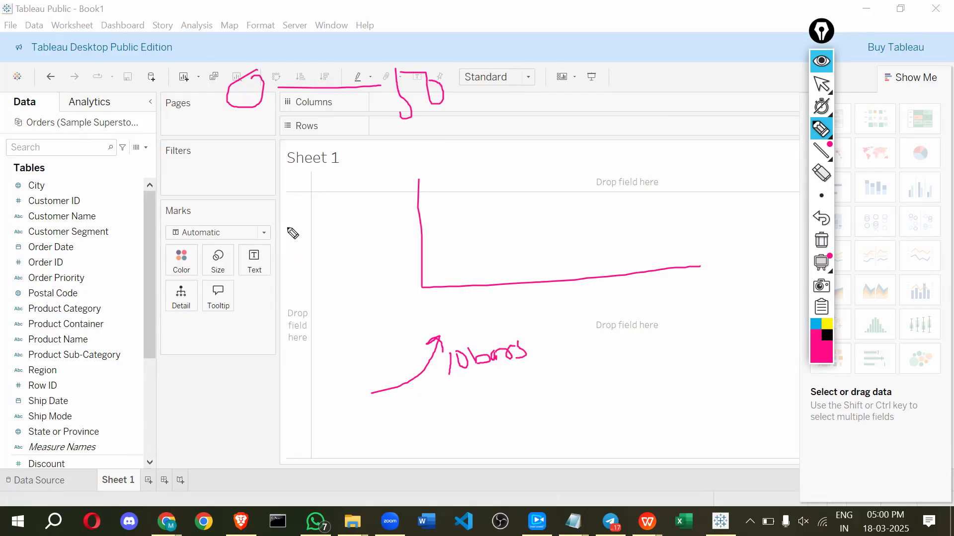
mouse_move(298, 196)
left_mouse_down()
mouse_move(311, 209)
mouse_move(328, 199)
left_mouse_up()
left_click(316, 183)
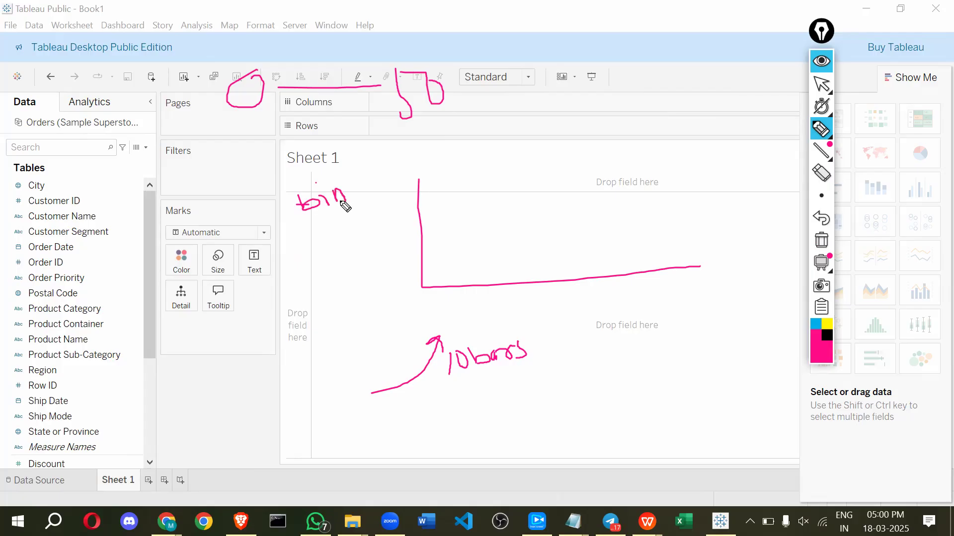
left_click_drag(373, 125, 441, 109)
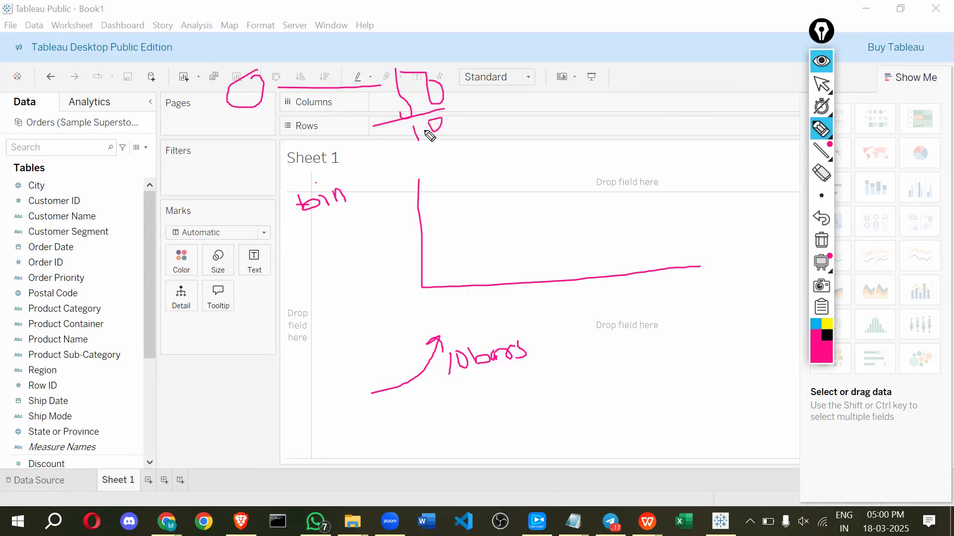
- Sketch adjacent histogram bars along the horizontal axis of the new chart
left_click(488, 254)
left_click_drag(528, 55, 529, 90)
mouse_move(446, 245)
left_mouse_down()
mouse_move(450, 285)
mouse_move(493, 242)
mouse_move(512, 282)
mouse_move(546, 241)
mouse_move(548, 276)
left_mouse_up()
left_click_drag(556, 204, 556, 285)
left_click_drag(556, 198, 576, 262)
- Erase all the sketches, leave drawing mode and move the collapsed annotation toolbar away from Show Me
left_click(821, 240)
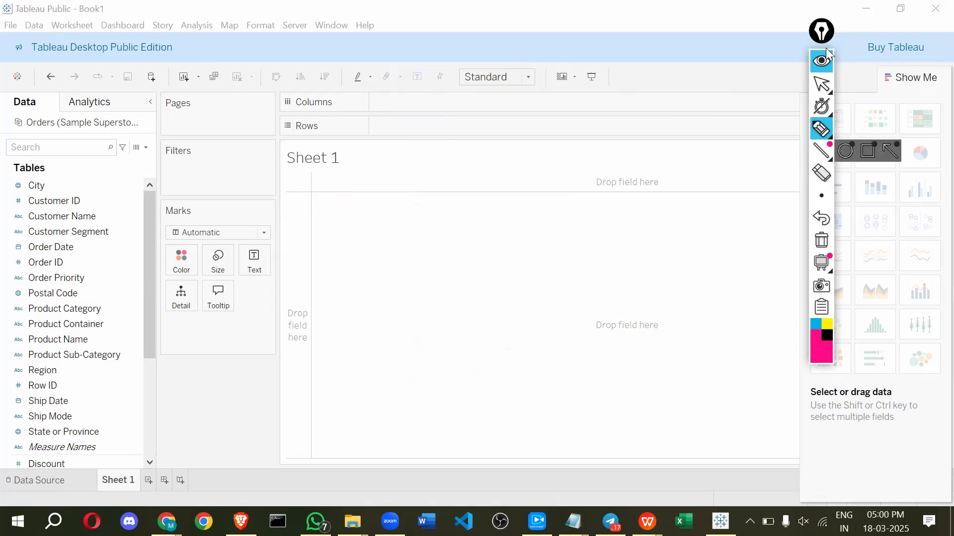
key("Escape")
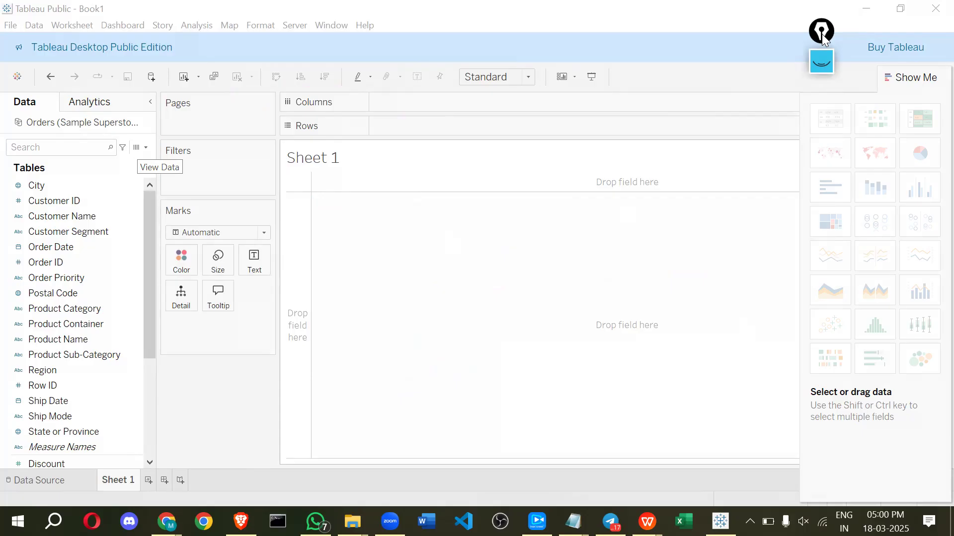
left_click_drag(823, 35, 775, 29)
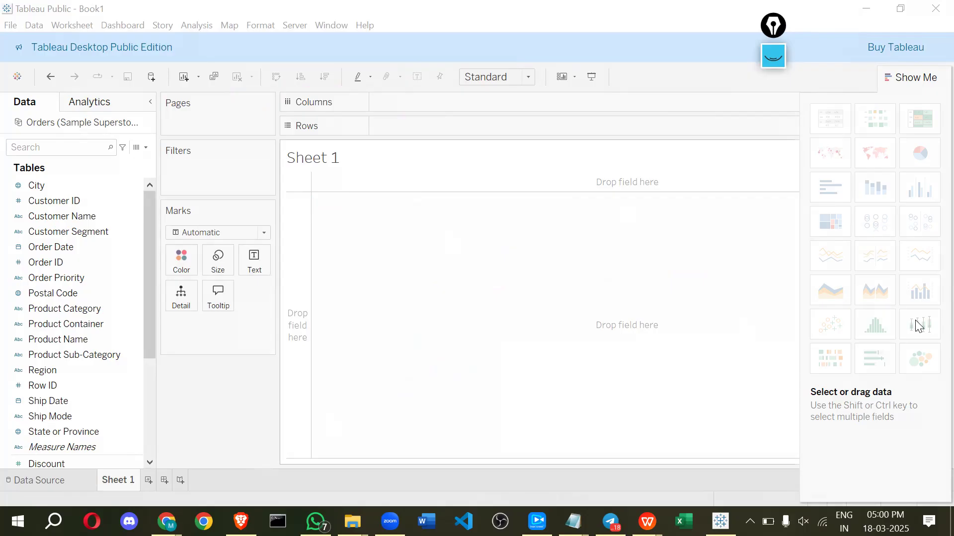
- Examine the Show Me field requirements for the box-and-whisker plot, Gantt view and bubble chart
mouse_move(918, 325)
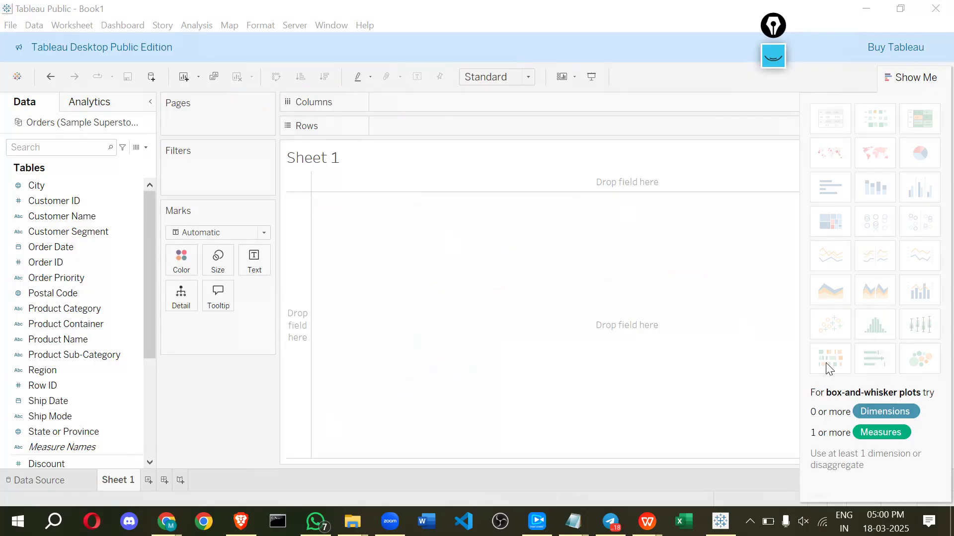
mouse_move(829, 368)
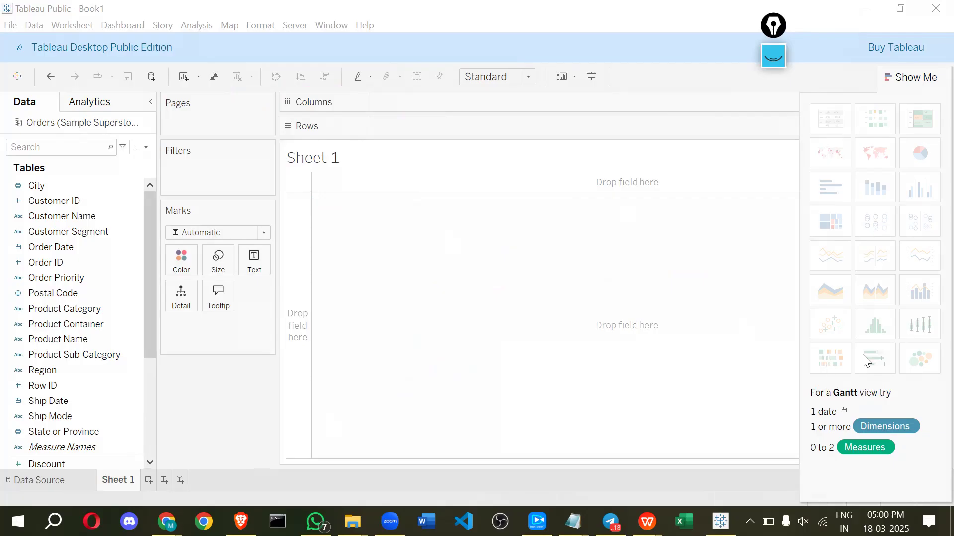
mouse_move(917, 352)
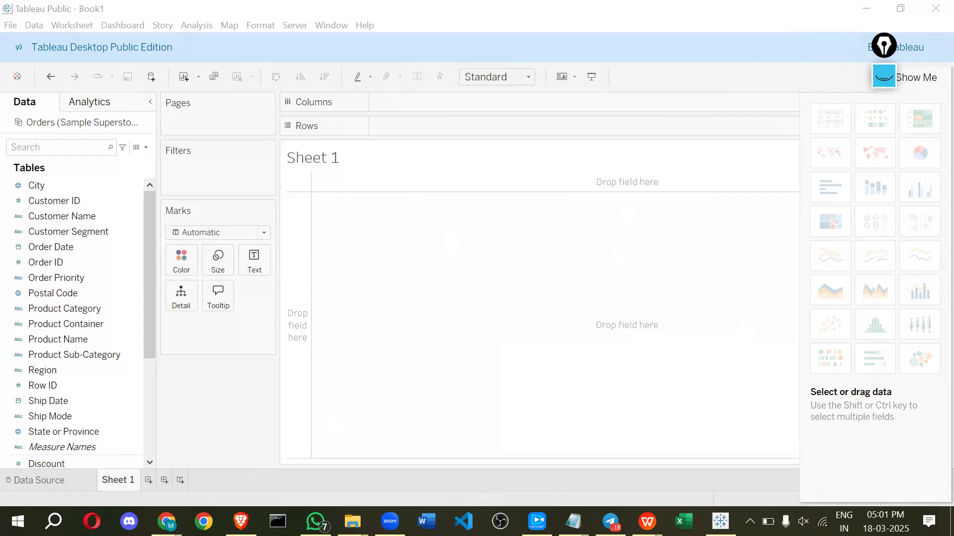
mouse_move(403, 507)
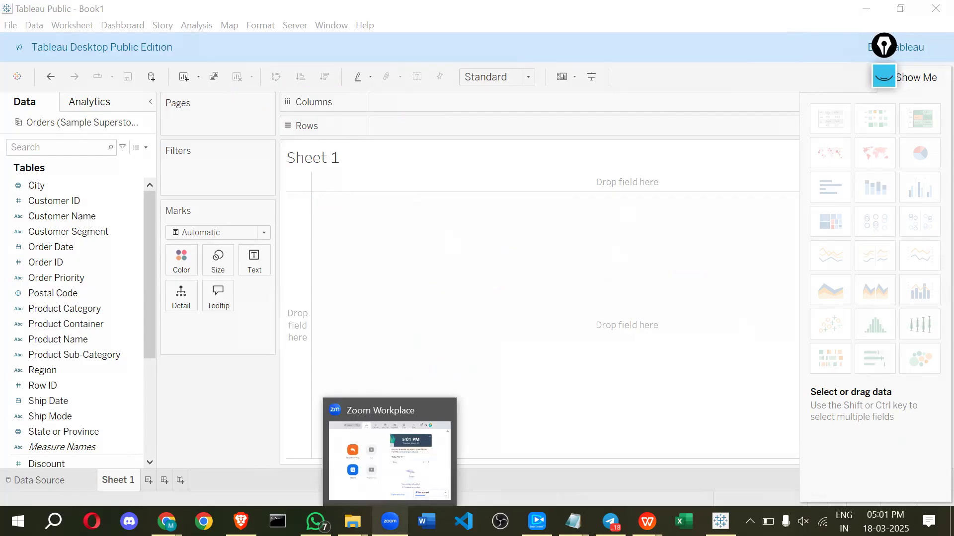